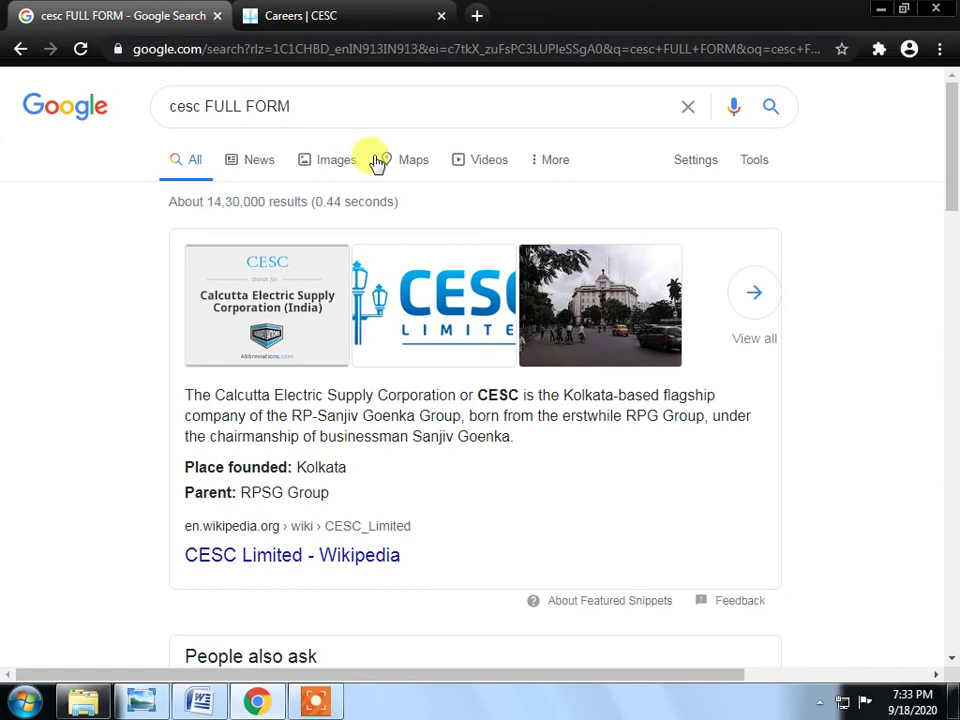
Open the resume submission form through the Submit Your Resume section of the CESC Careers page
click(375, 17)
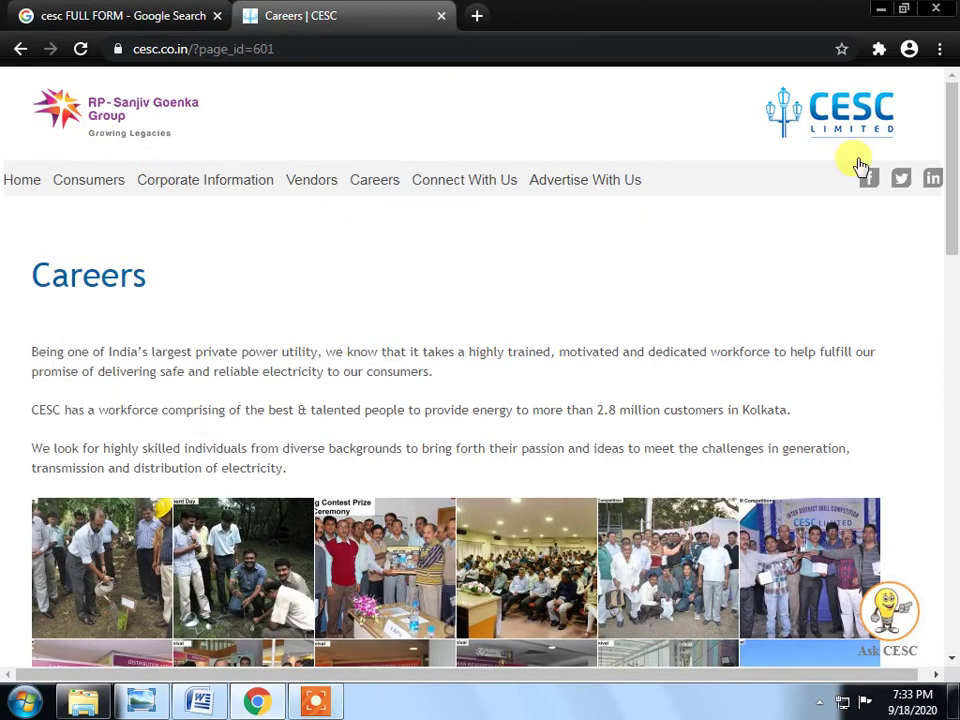
scroll(421, 400, down, 1)
scroll(421, 400, down, 8)
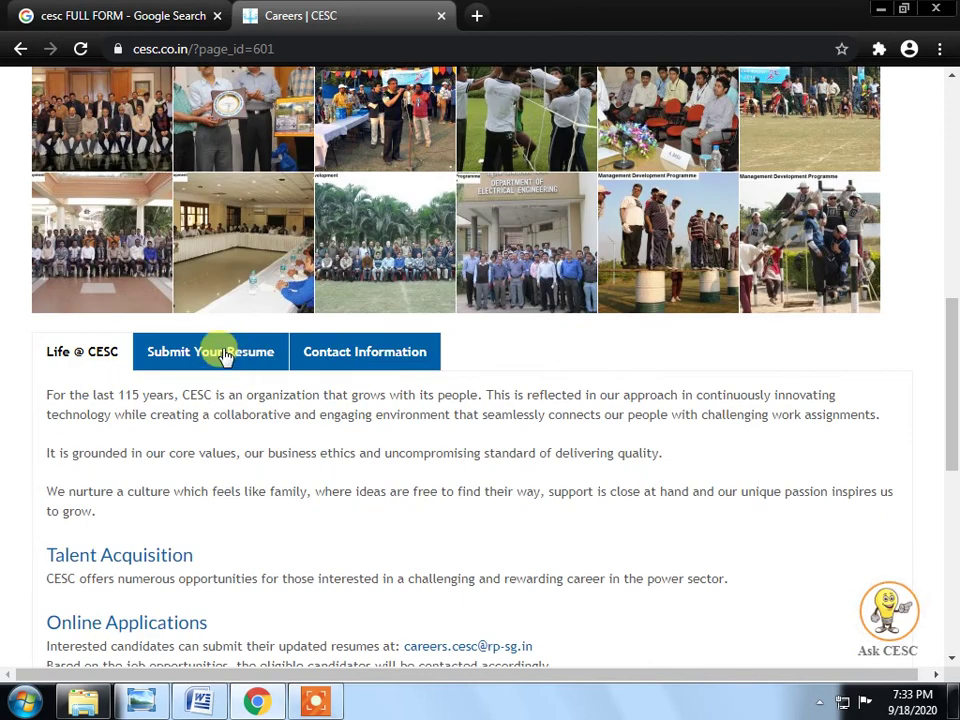
click(224, 355)
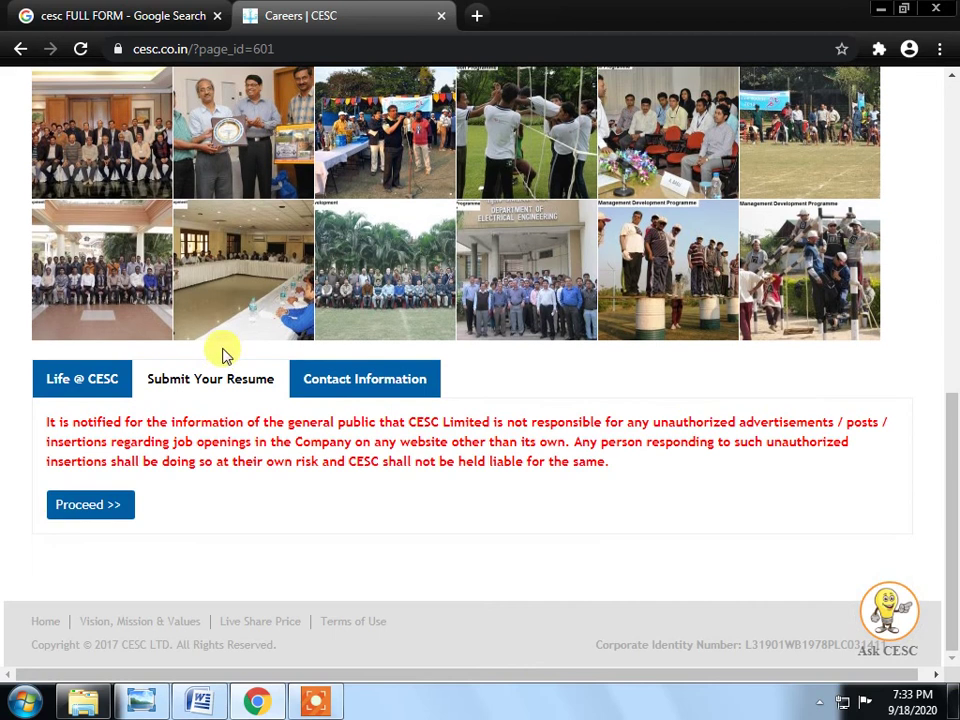
click(112, 505)
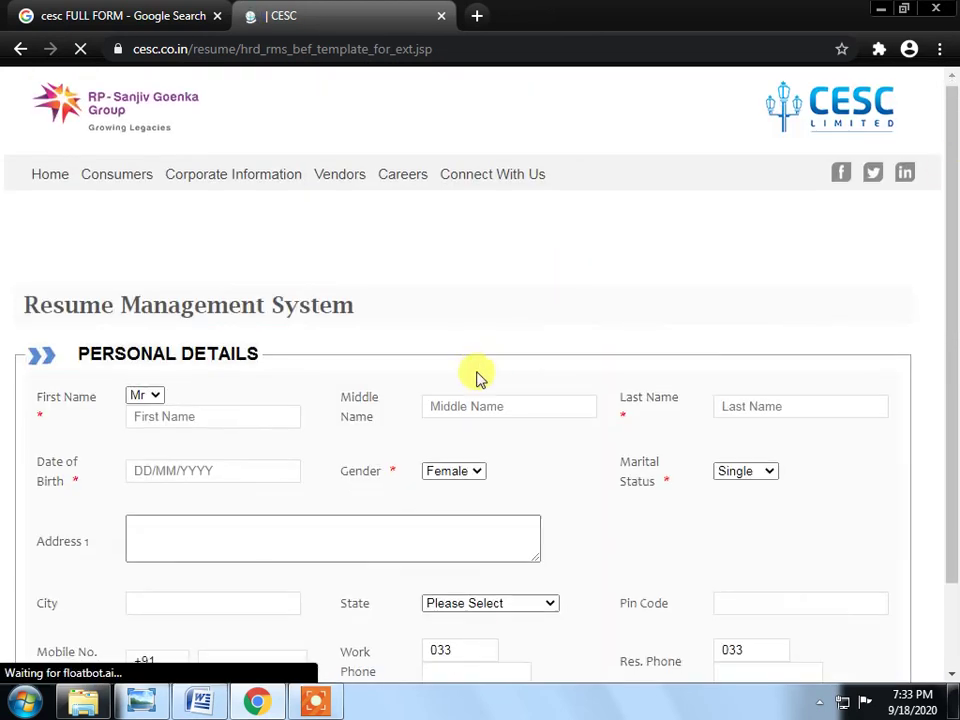
Examine the title options and the first, middle and last name fields in the personal details
scroll(6, 298, down, 1)
click(156, 310)
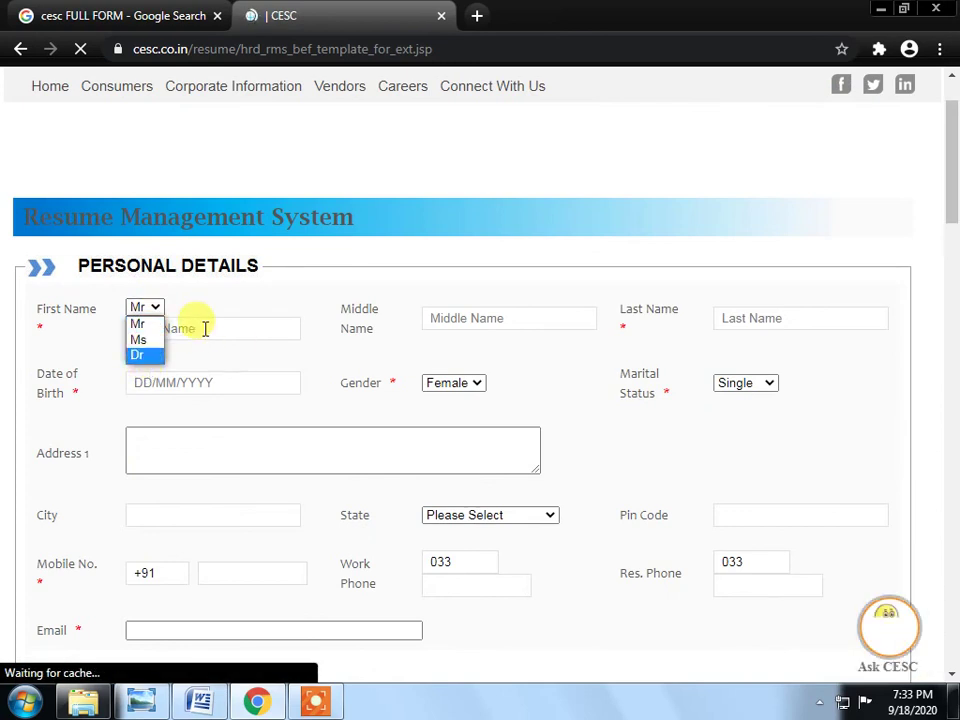
click(204, 328)
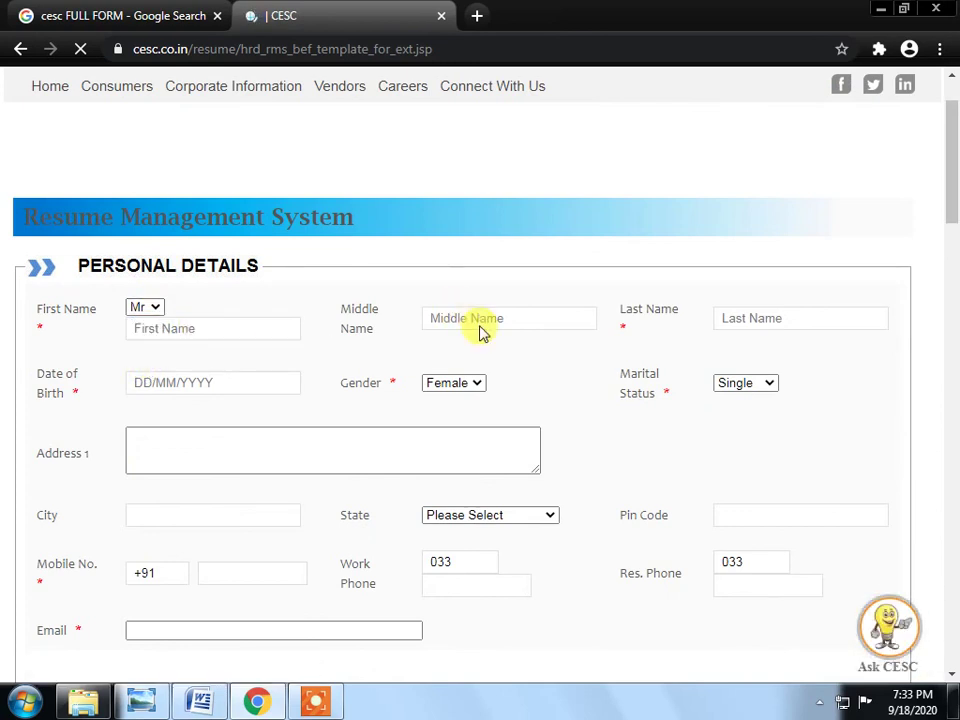
click(776, 411)
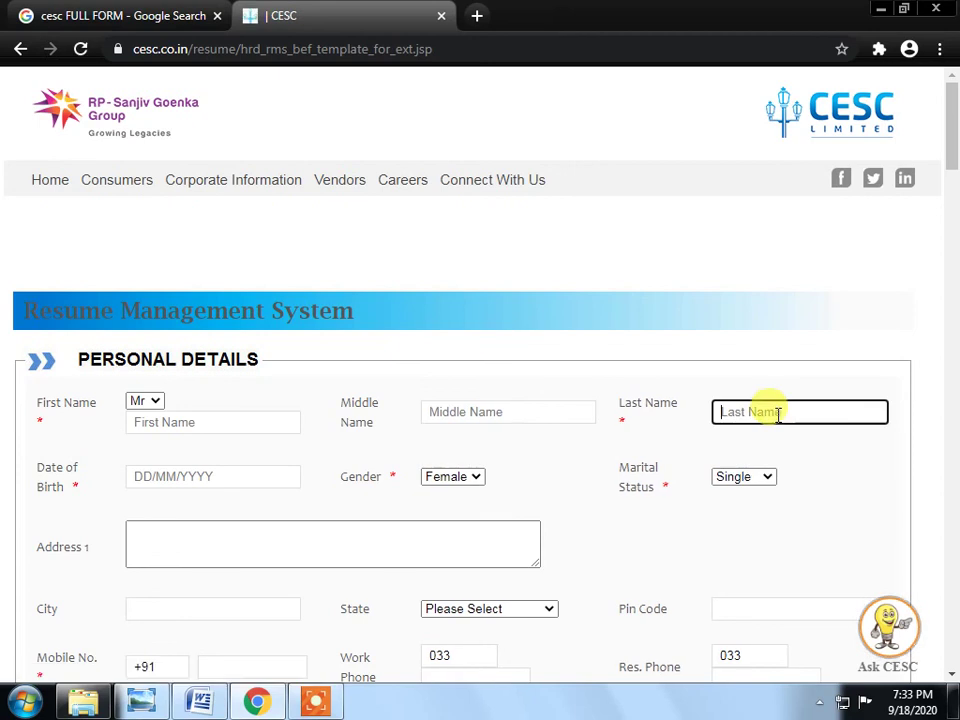
click(196, 421)
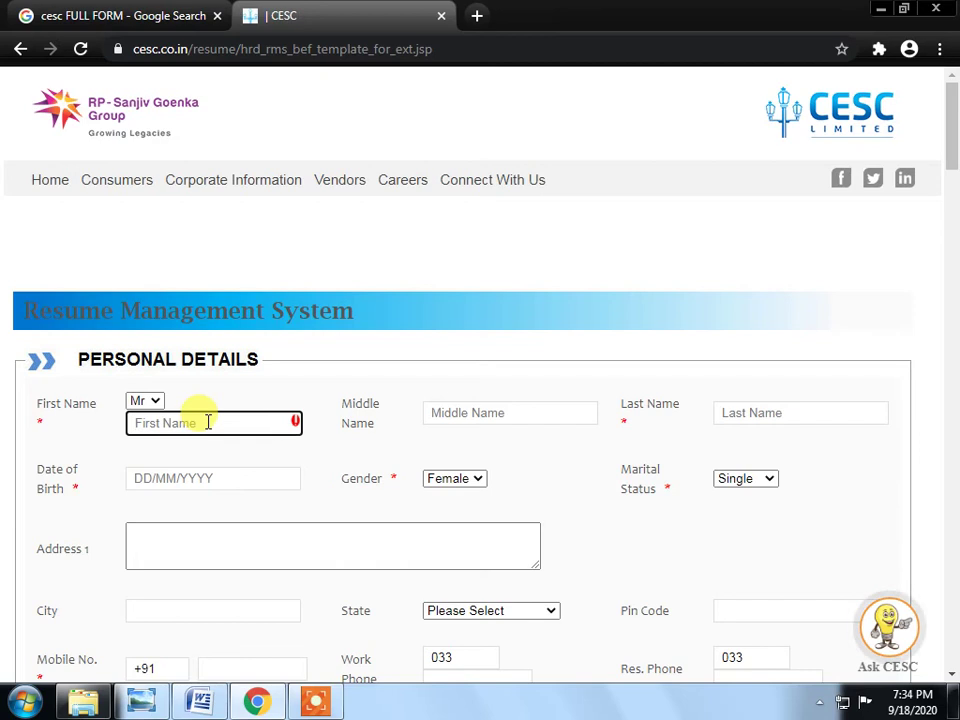
click(490, 410)
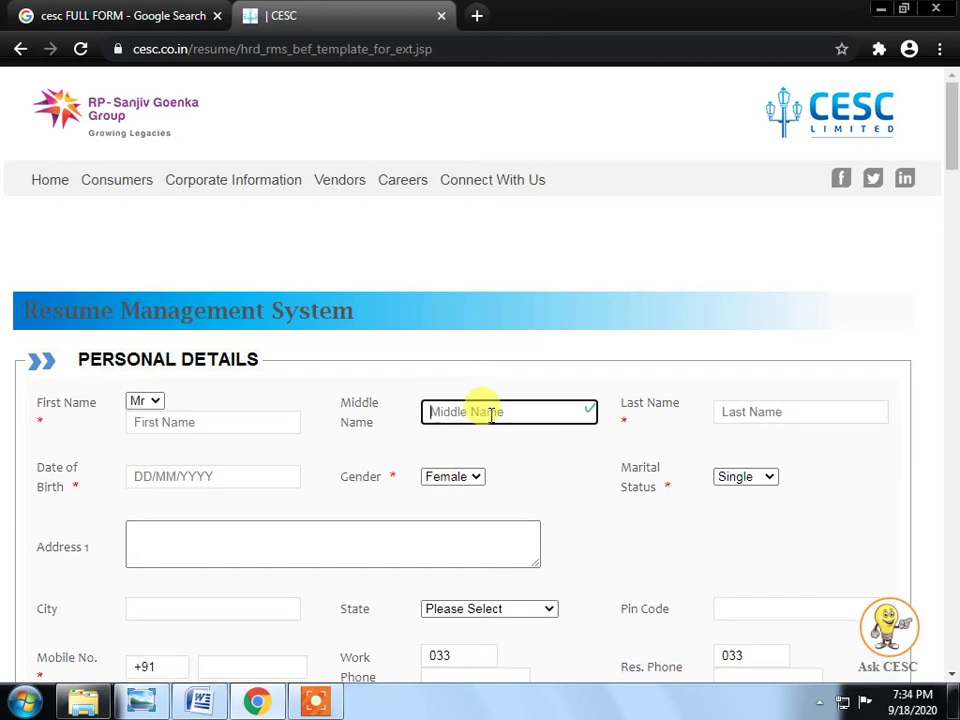
click(745, 412)
Look at the date of birth calendar and the gender options in the personal details
scroll(733, 424, down, 1)
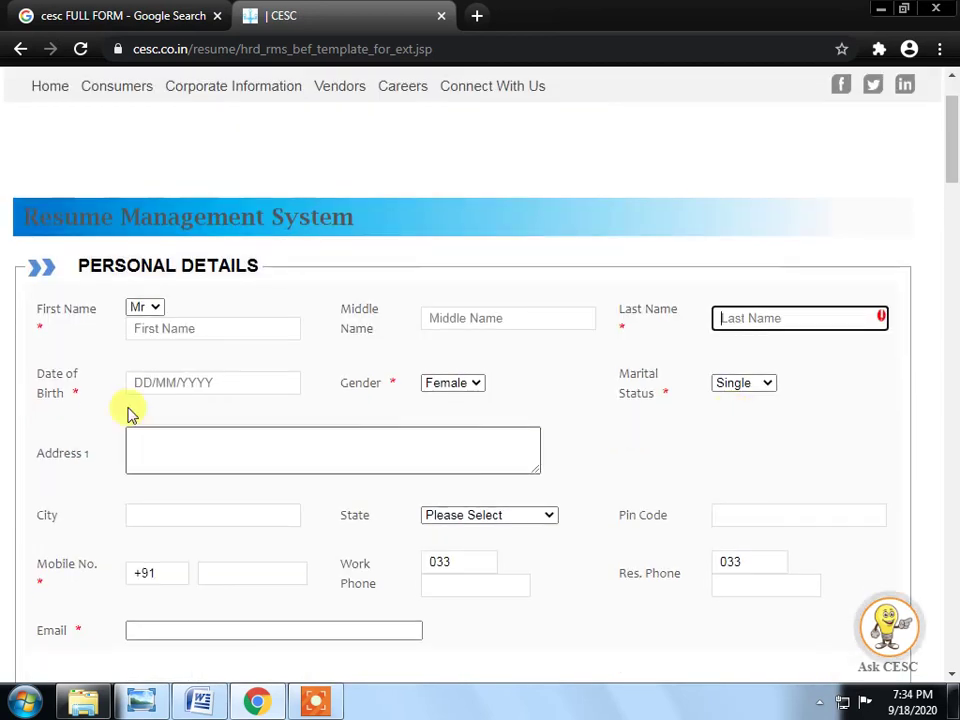
click(165, 386)
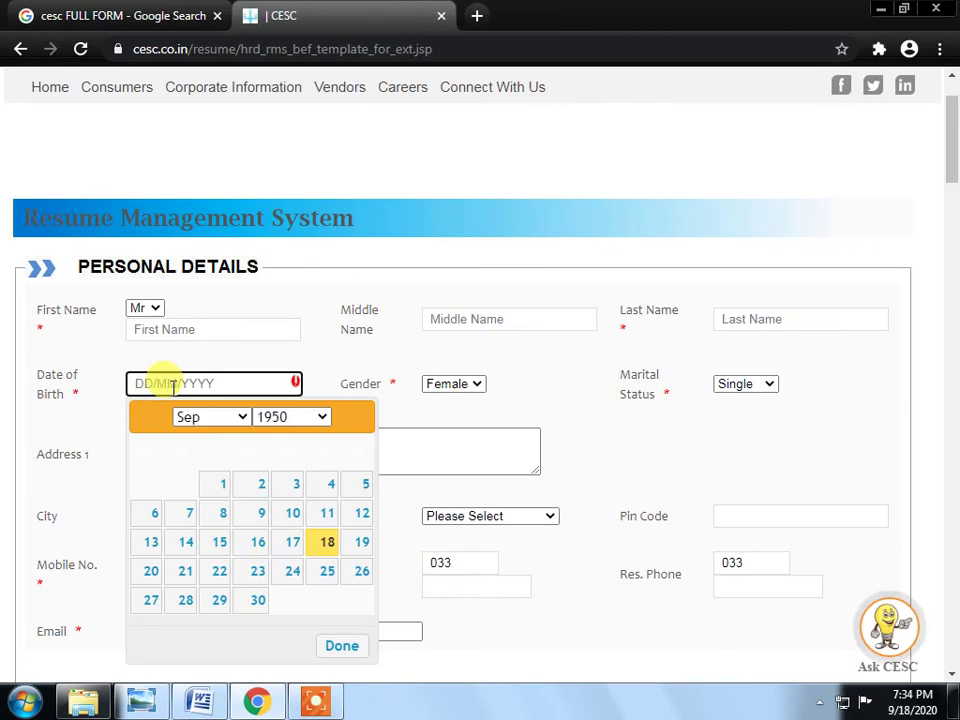
click(480, 389)
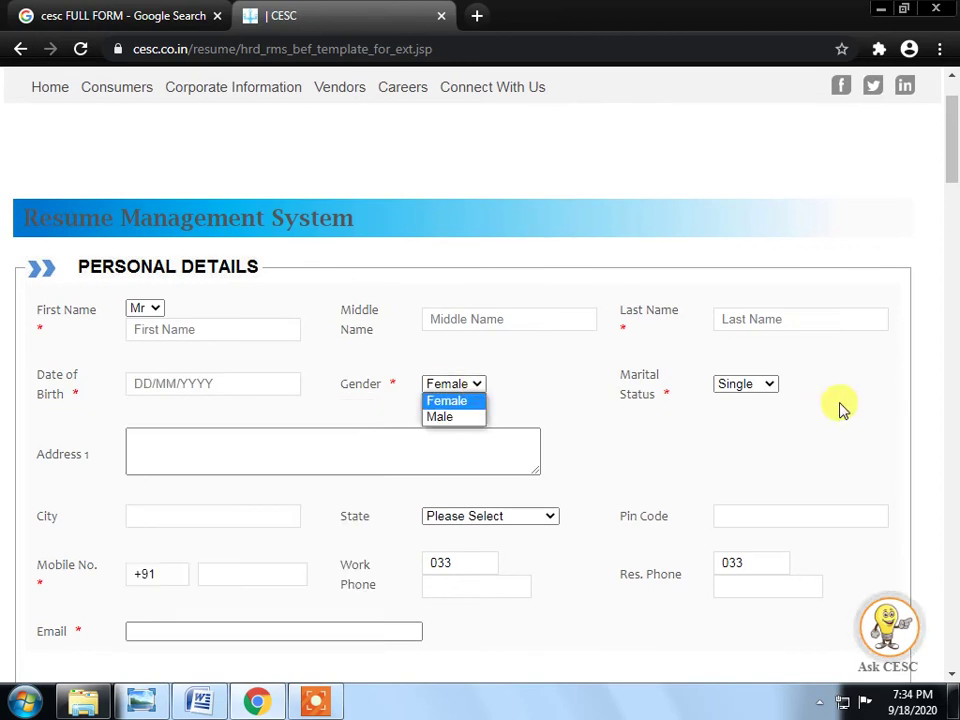
Go through the address, city, state and pin code fields, including the list of available states
click(216, 437)
click(224, 444)
scroll(234, 444, down, 2)
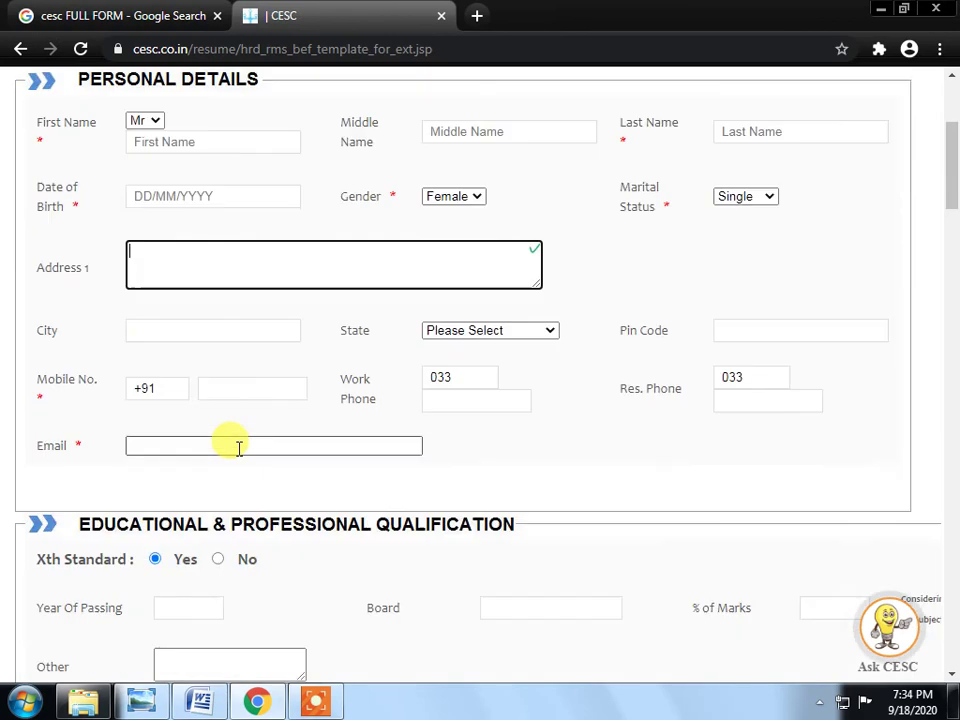
click(165, 331)
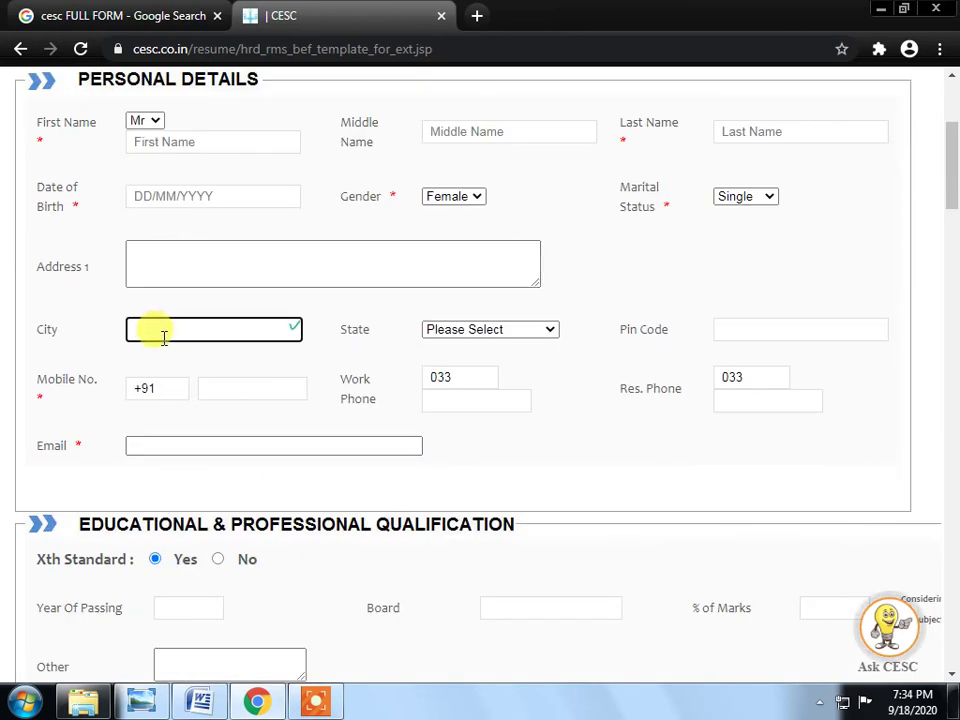
click(511, 331)
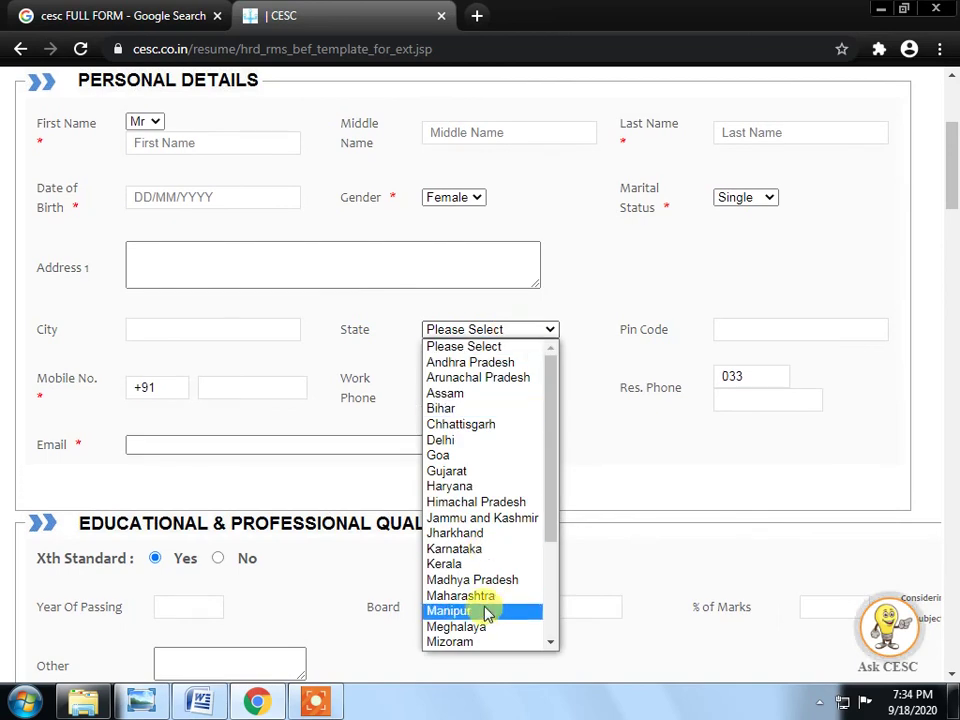
click(731, 327)
click(734, 324)
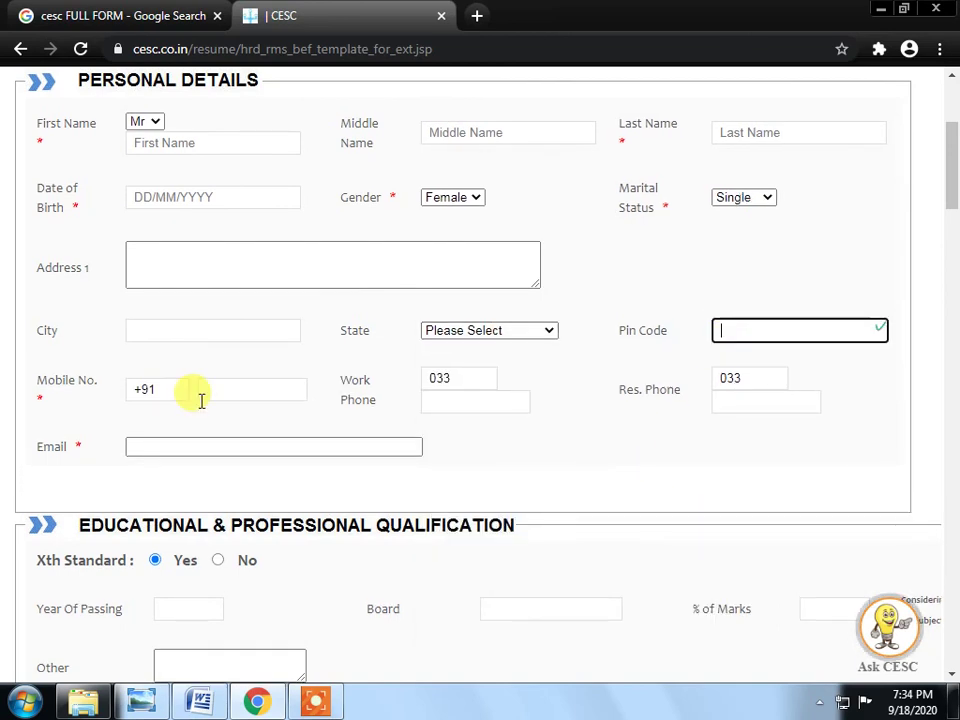
Review the contact fields for mobile number, work phone, residence phone and email
click(229, 386)
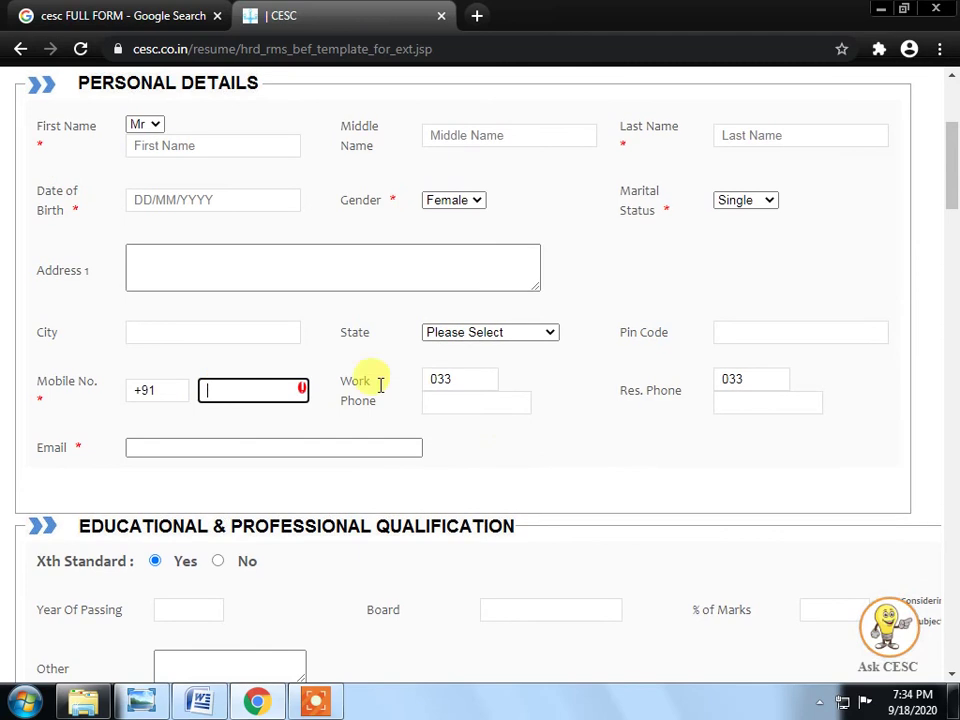
click(463, 402)
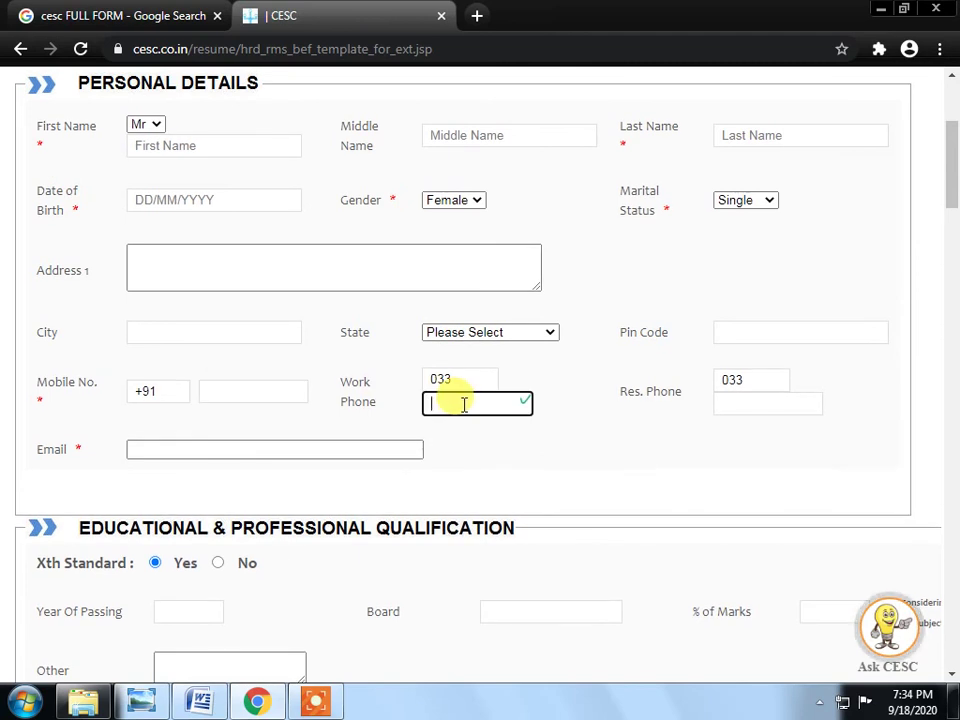
click(739, 405)
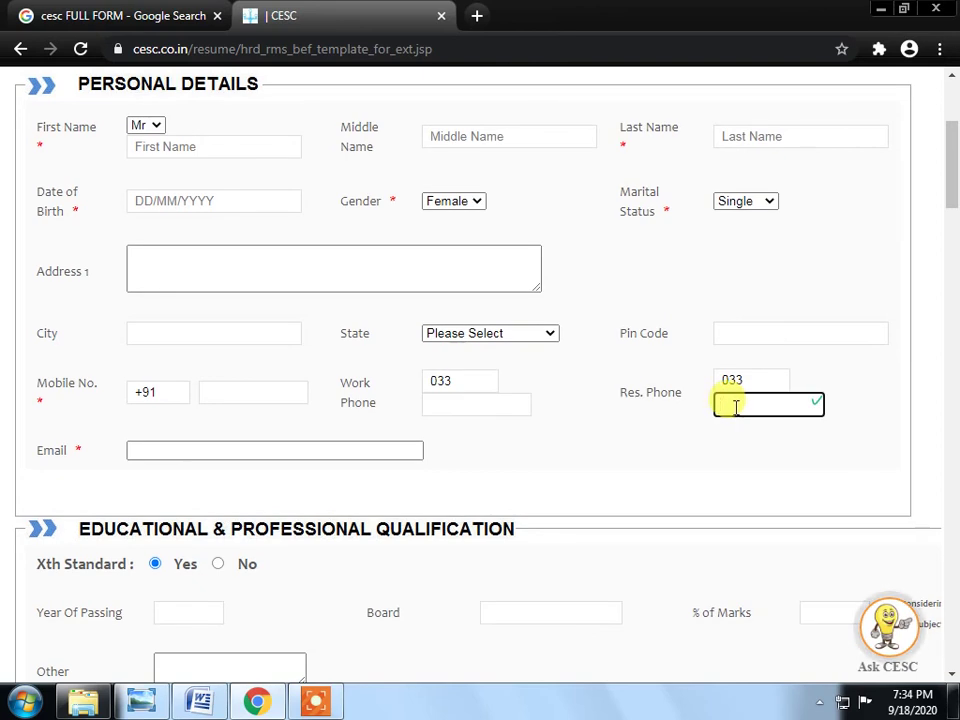
scroll(265, 410, down, 1)
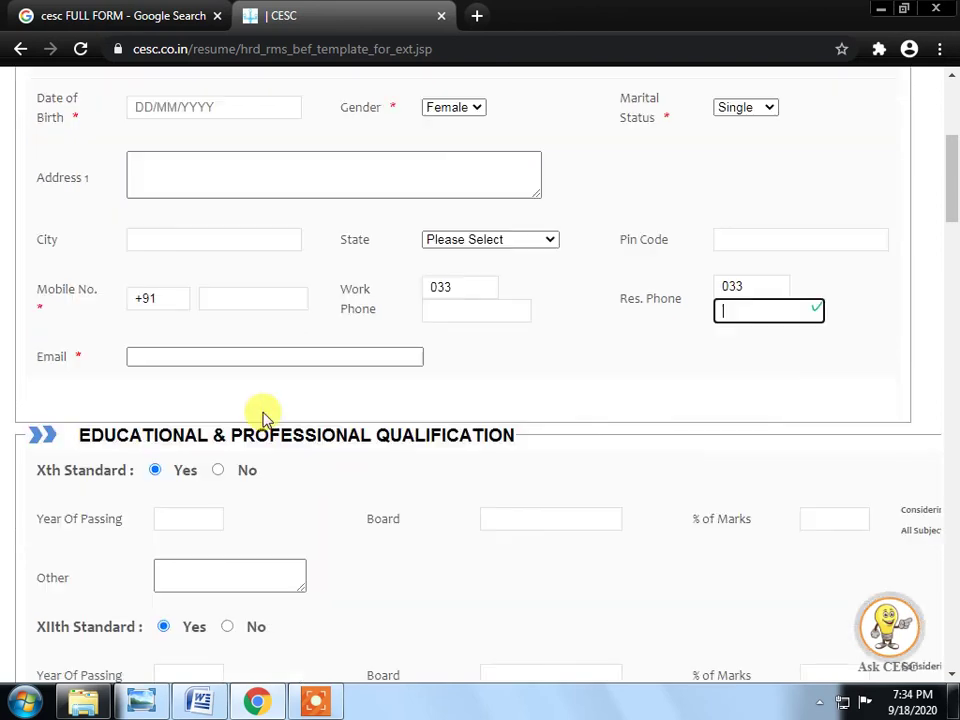
click(173, 356)
Examine the Xth Standard fields for year of passing, board and percentage of marks
scroll(168, 354, down, 3)
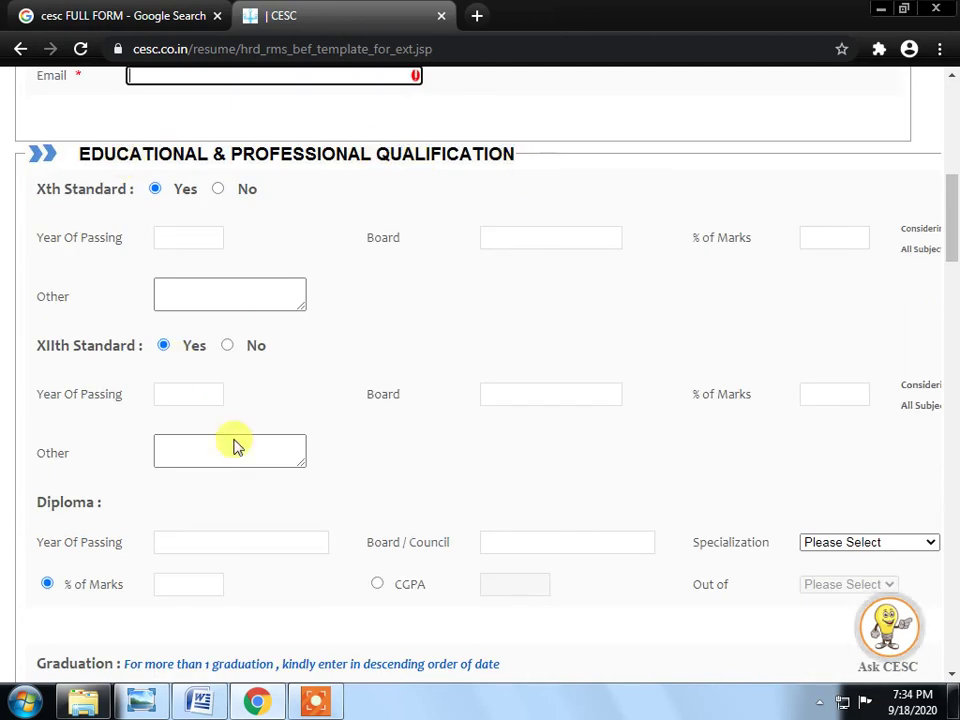
click(168, 236)
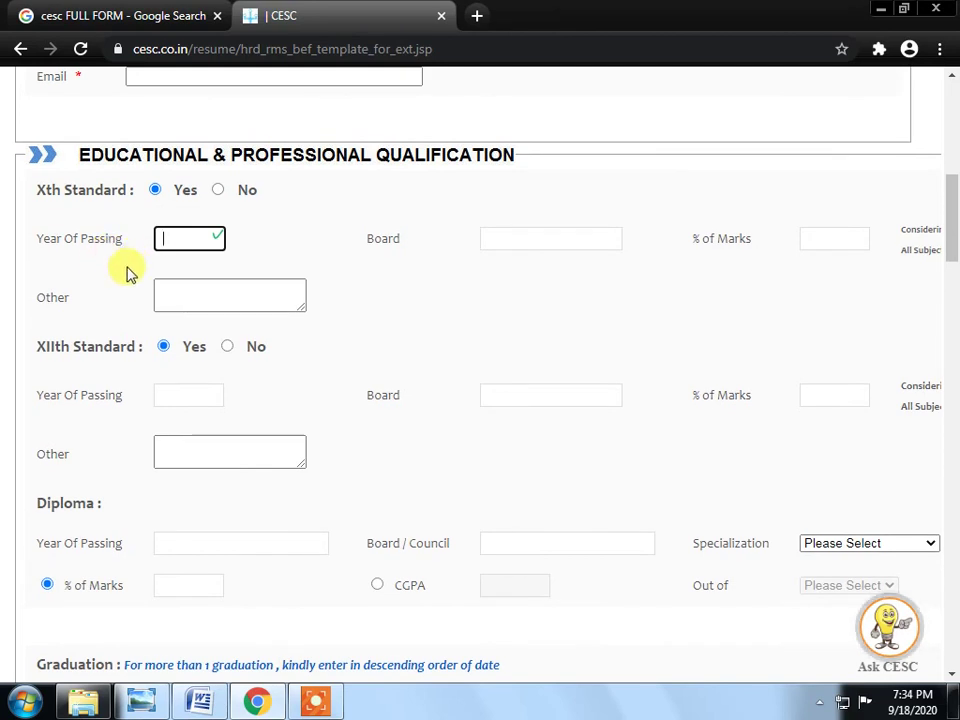
click(540, 238)
click(824, 237)
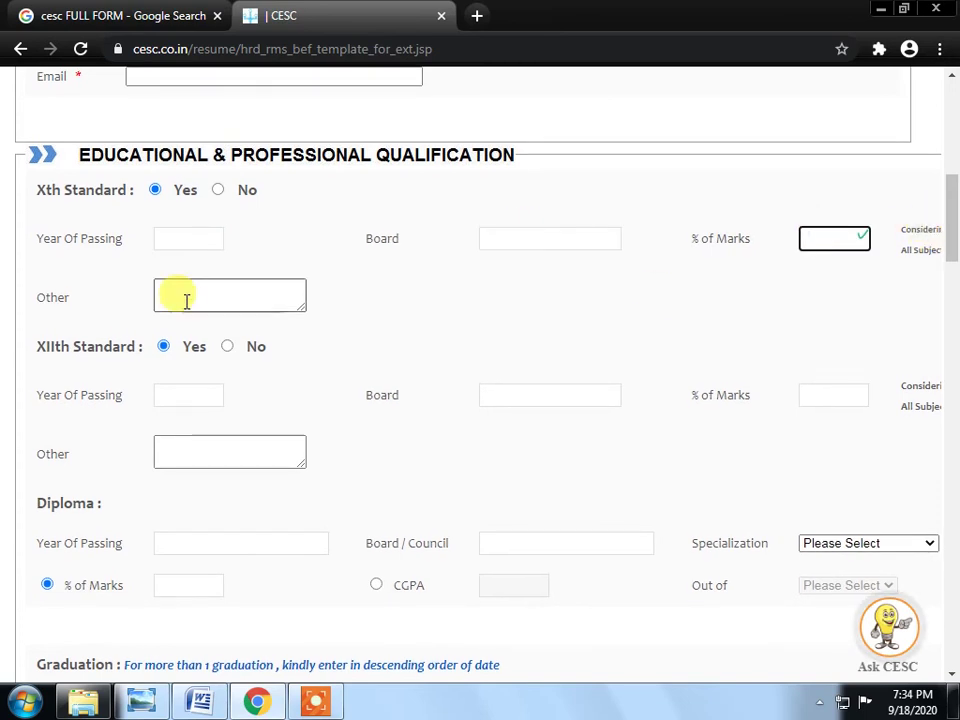
Examine the XIIth Standard fields for year of passing, board and percentage of marks
scroll(183, 300, down, 1)
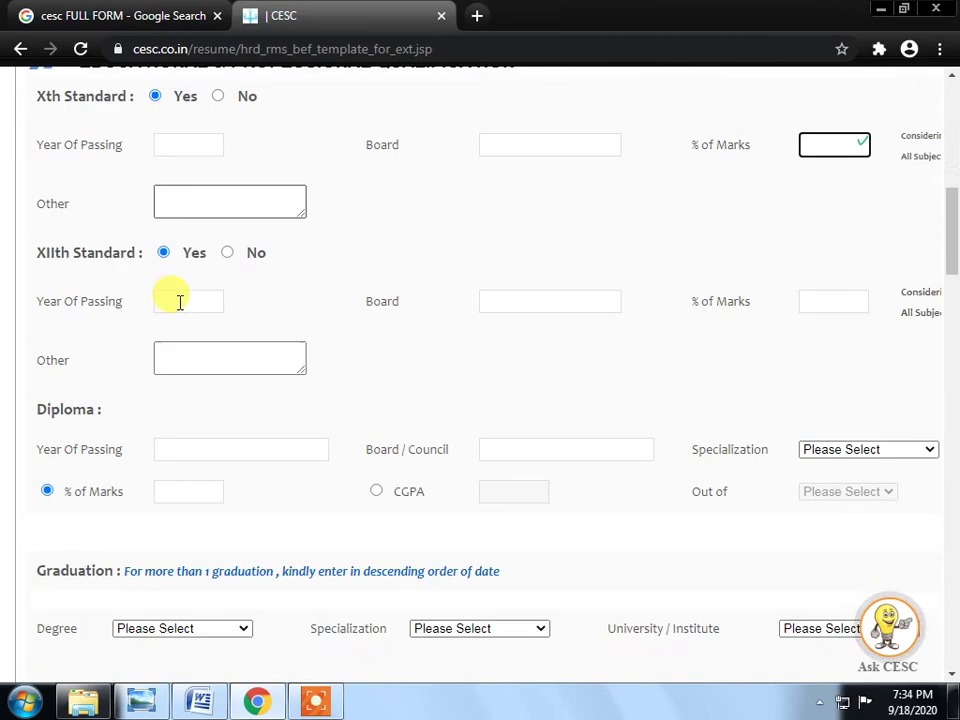
scroll(120, 330, up, 1)
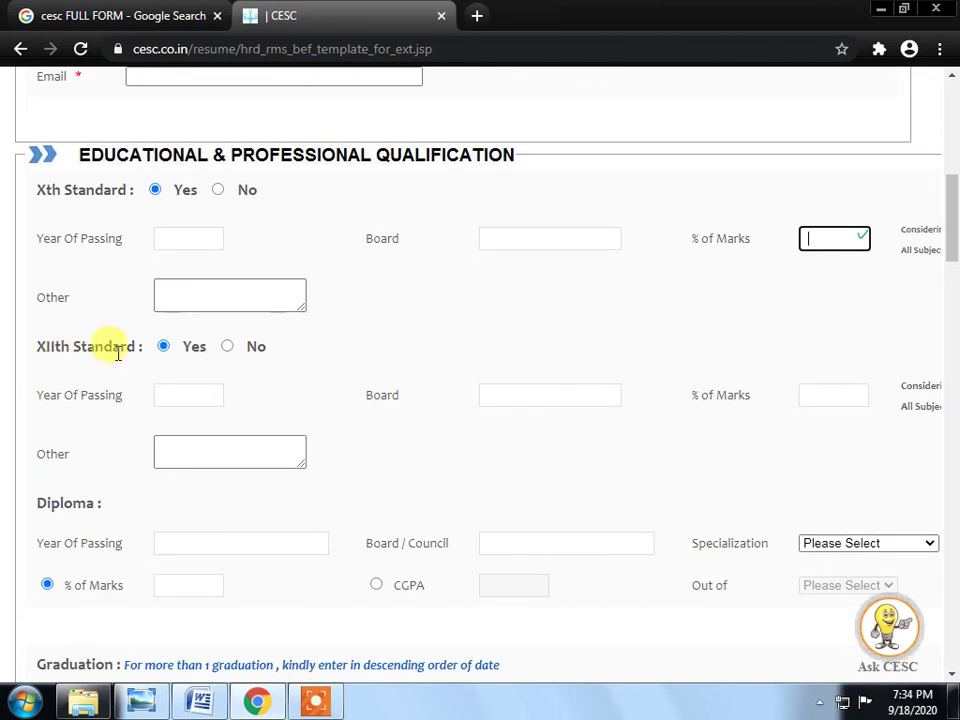
click(189, 395)
click(514, 396)
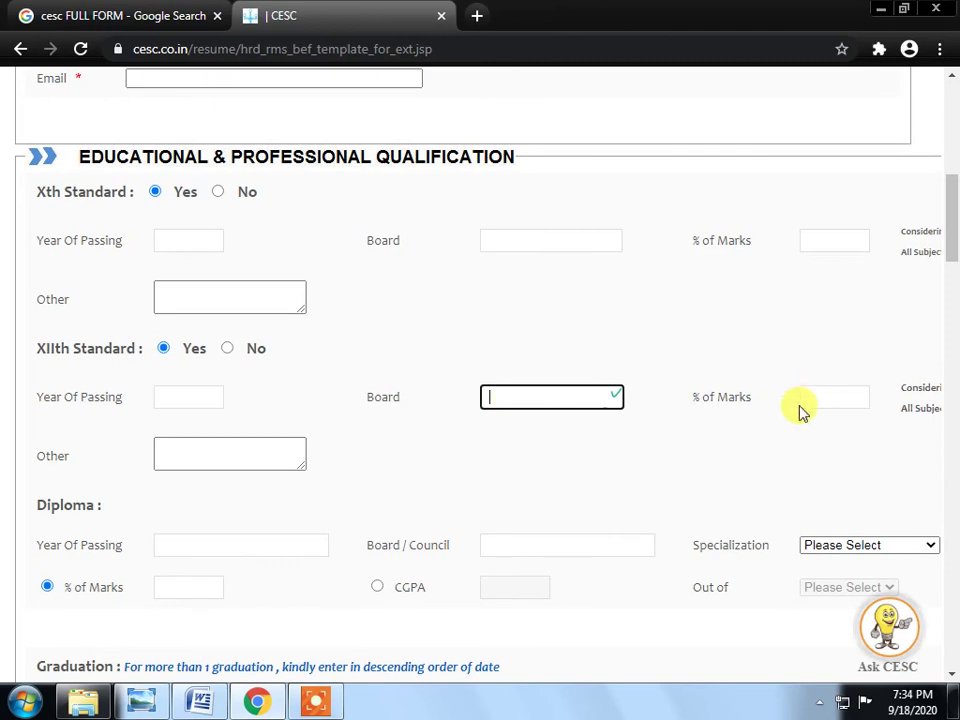
click(853, 403)
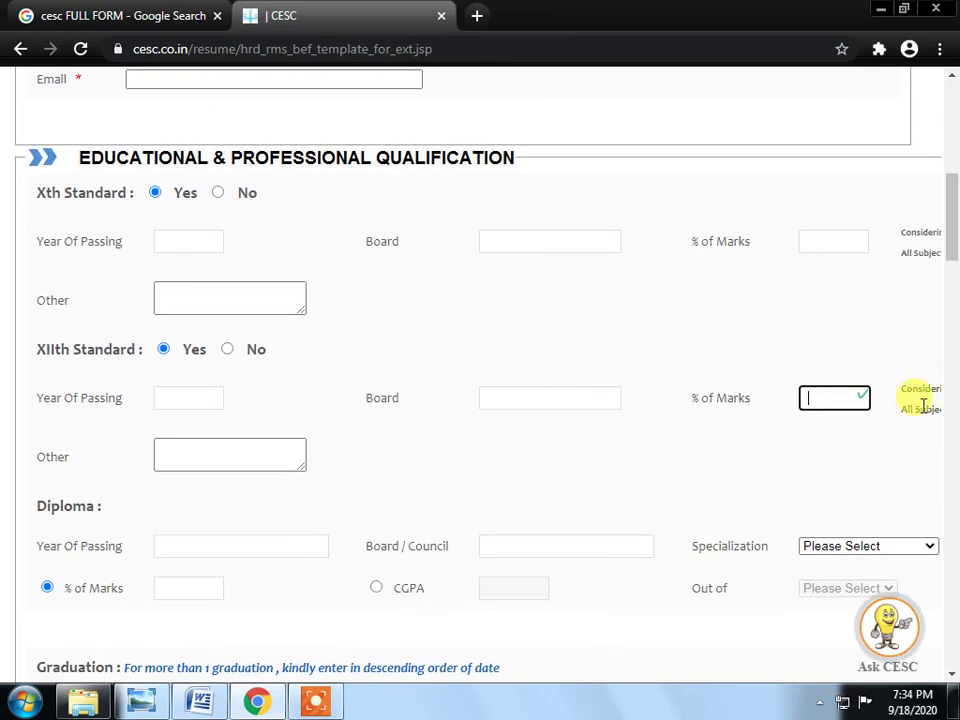
Review the Diploma fields for year of passing, board or council and marks, and browse the specialization options
scroll(381, 500, down, 3)
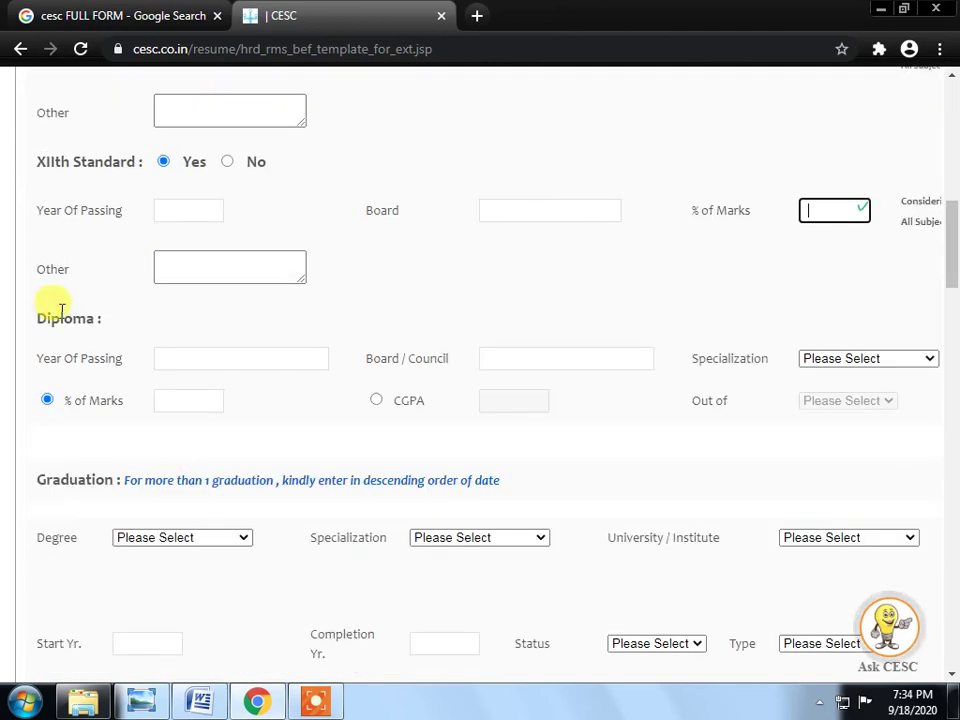
click(195, 358)
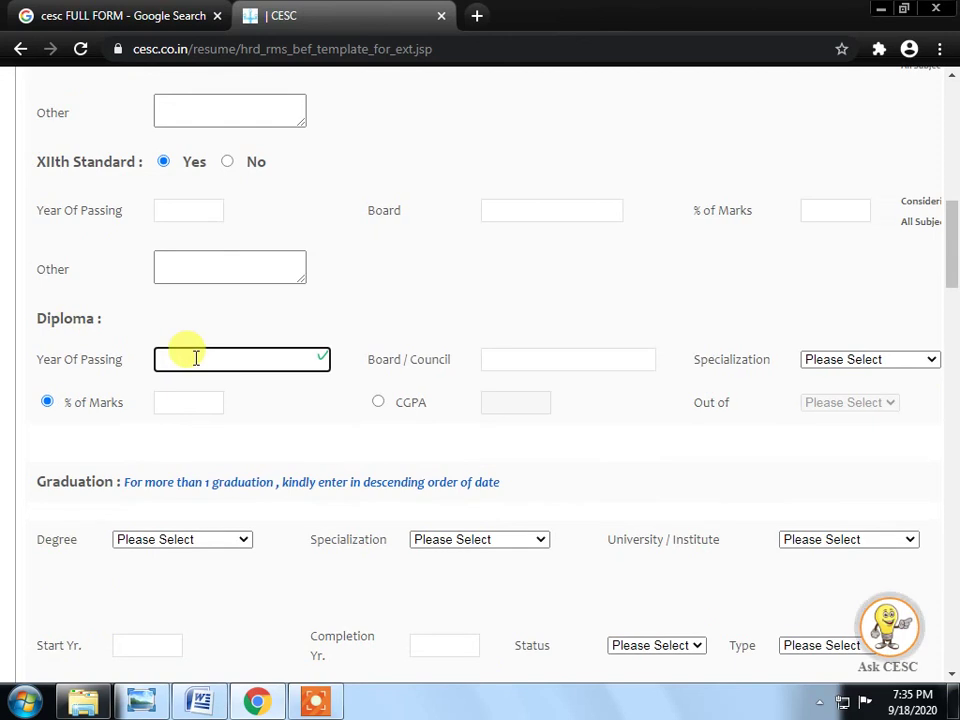
click(584, 360)
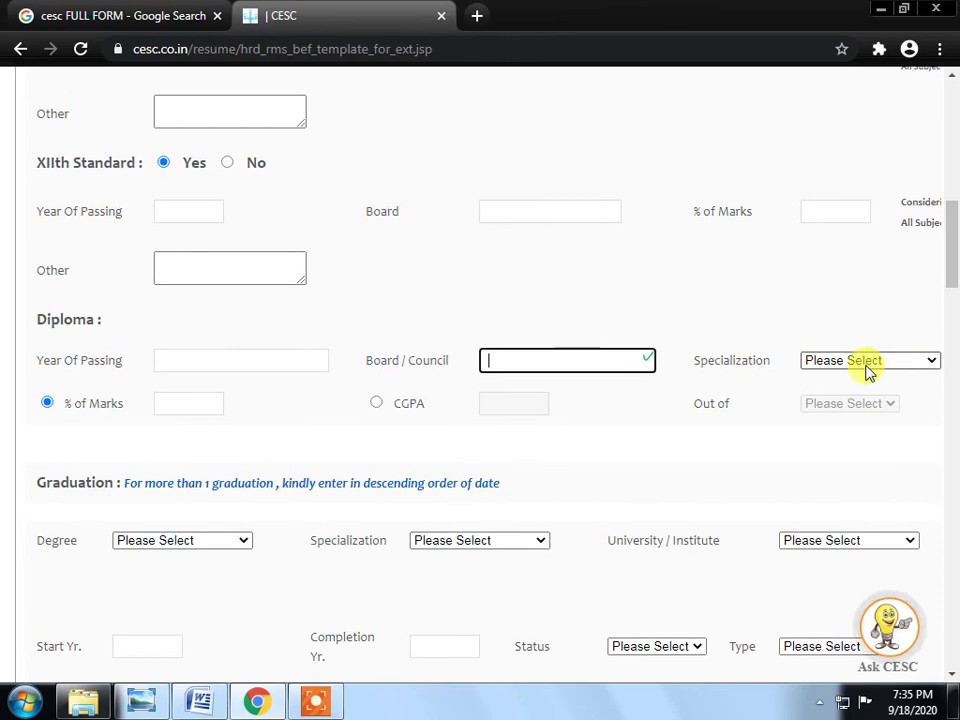
click(903, 360)
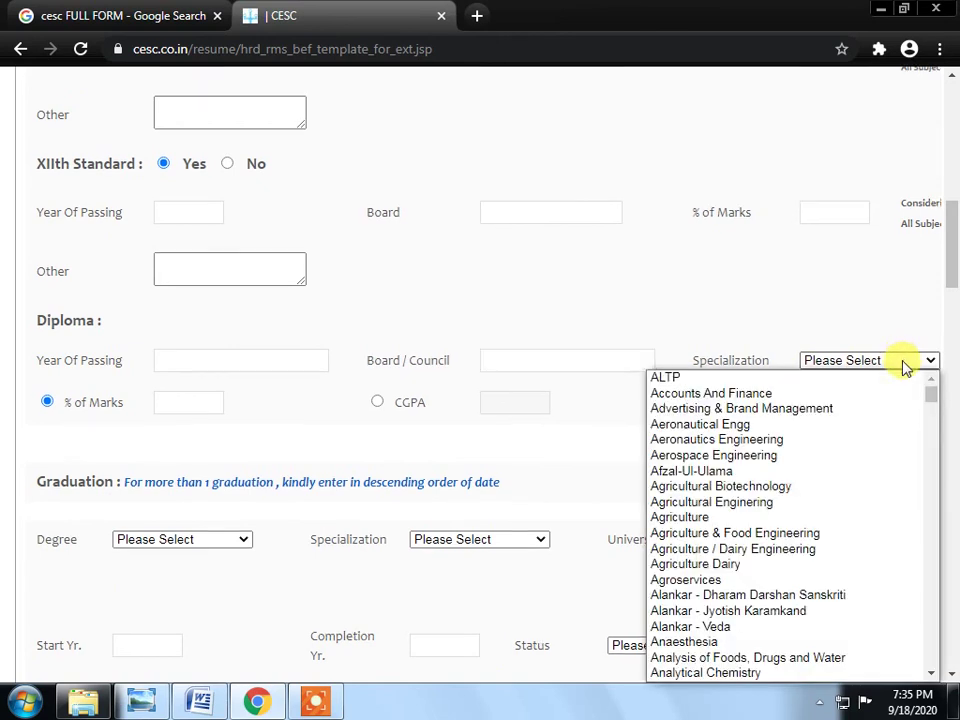
drag(932, 412, 926, 452)
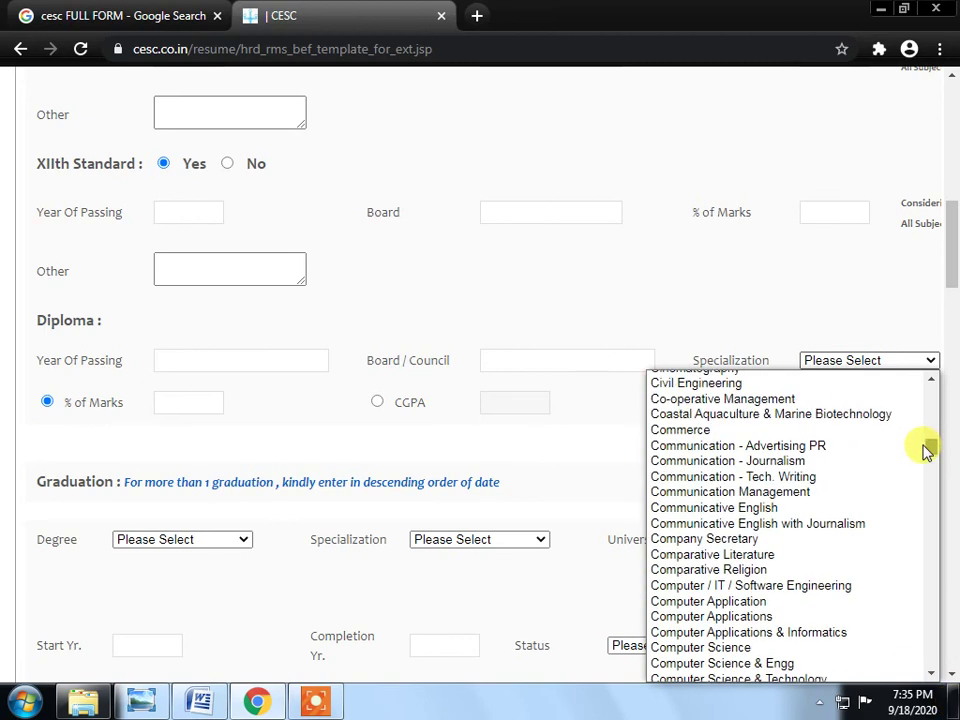
click(530, 294)
scroll(160, 412, down, 1)
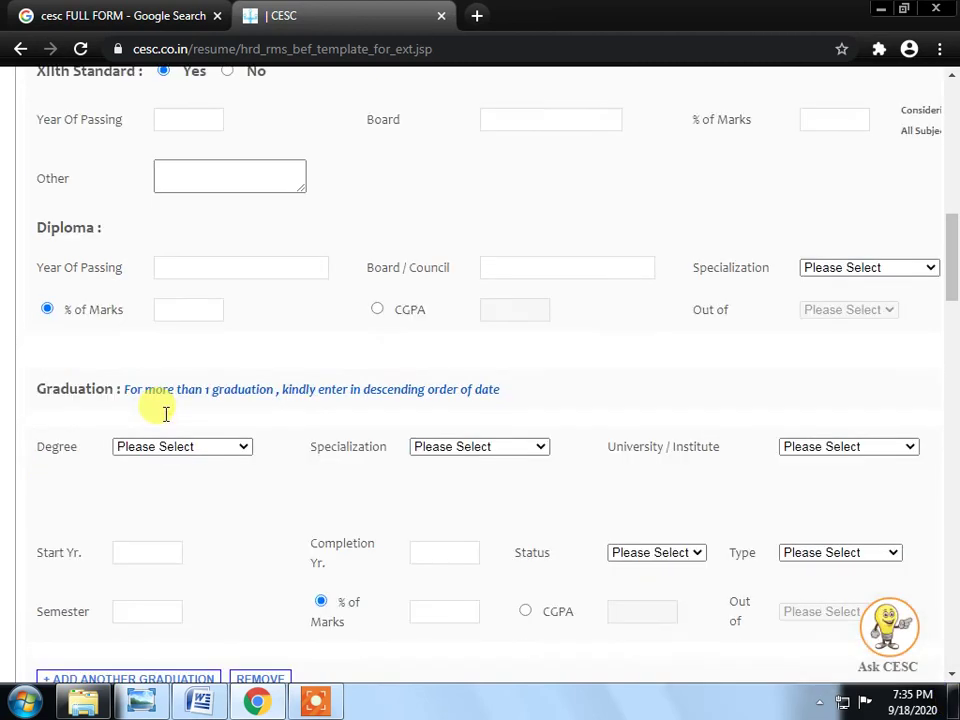
click(183, 313)
Browse the Graduation options for degree, specialization and university or institute without choosing any
scroll(490, 340, down, 1)
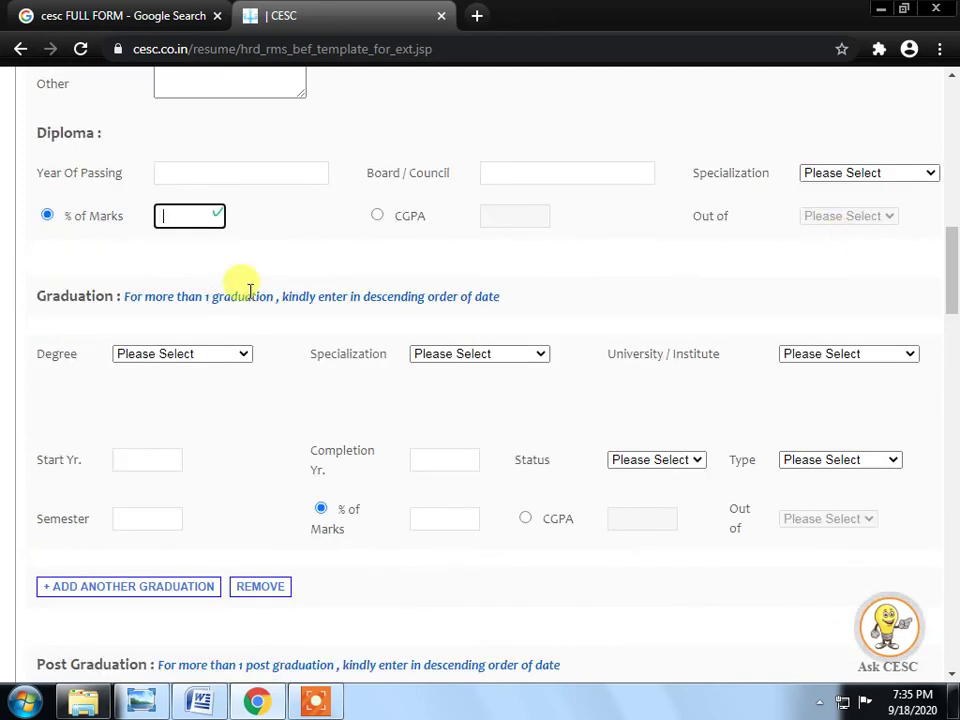
click(245, 356)
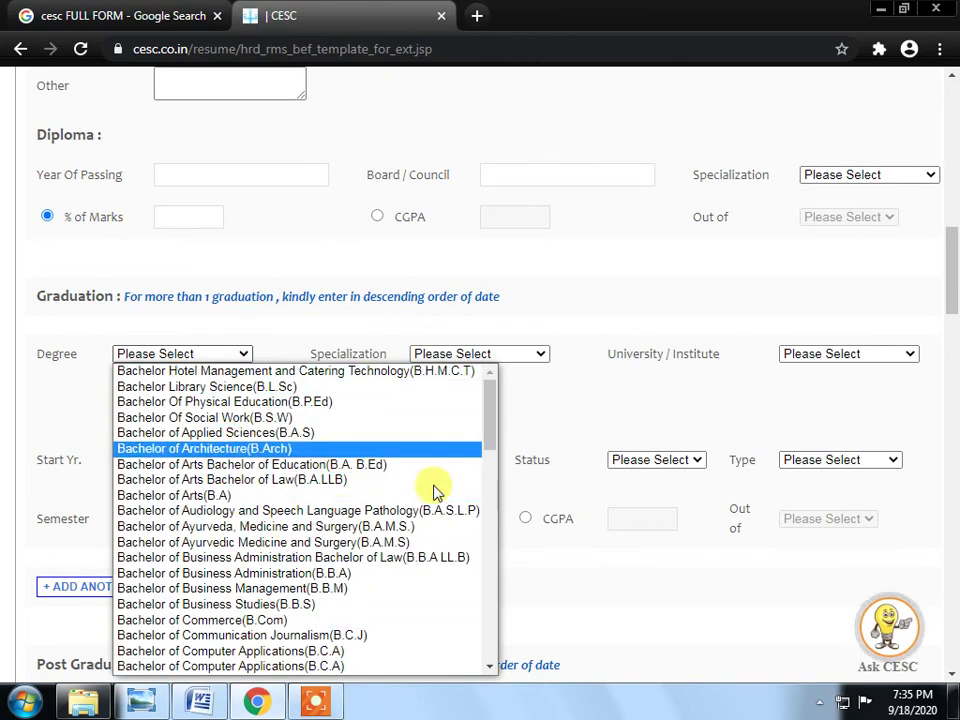
click(565, 397)
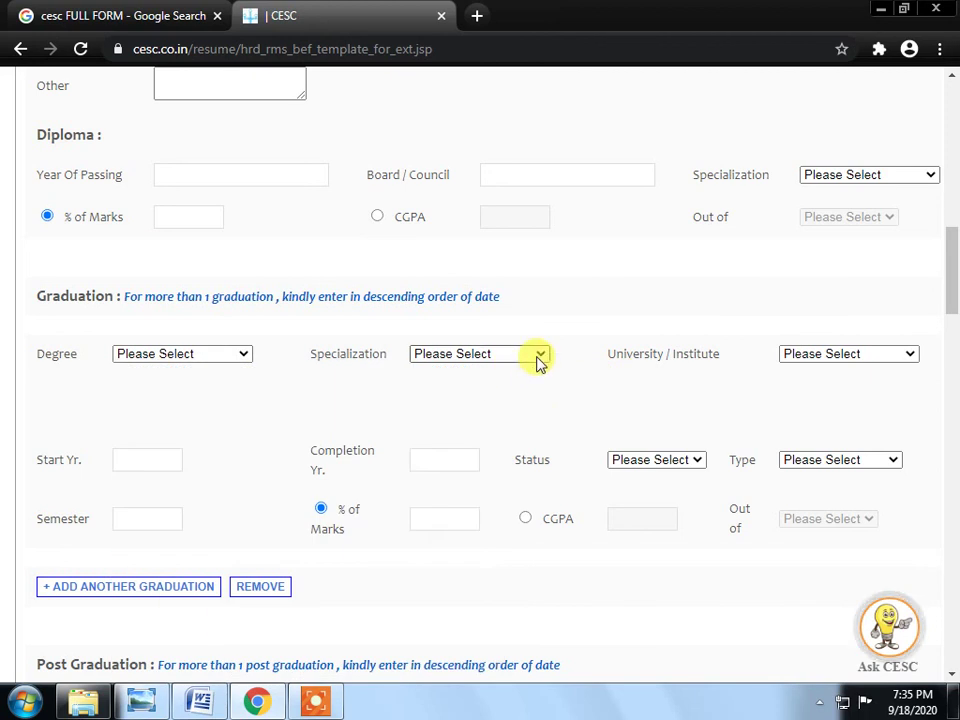
click(540, 360)
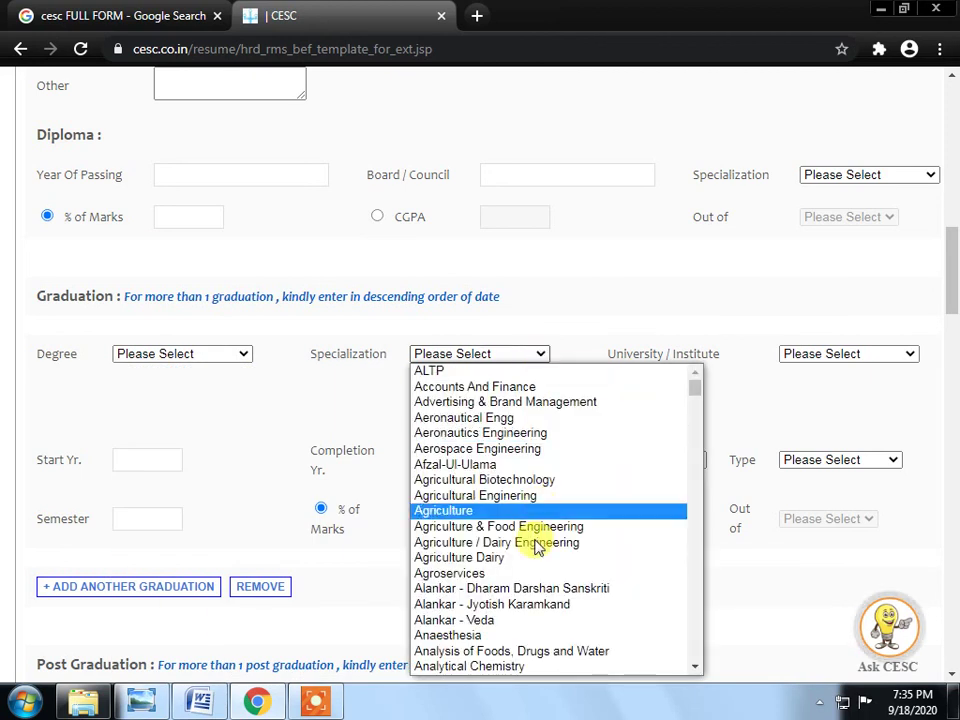
click(914, 351)
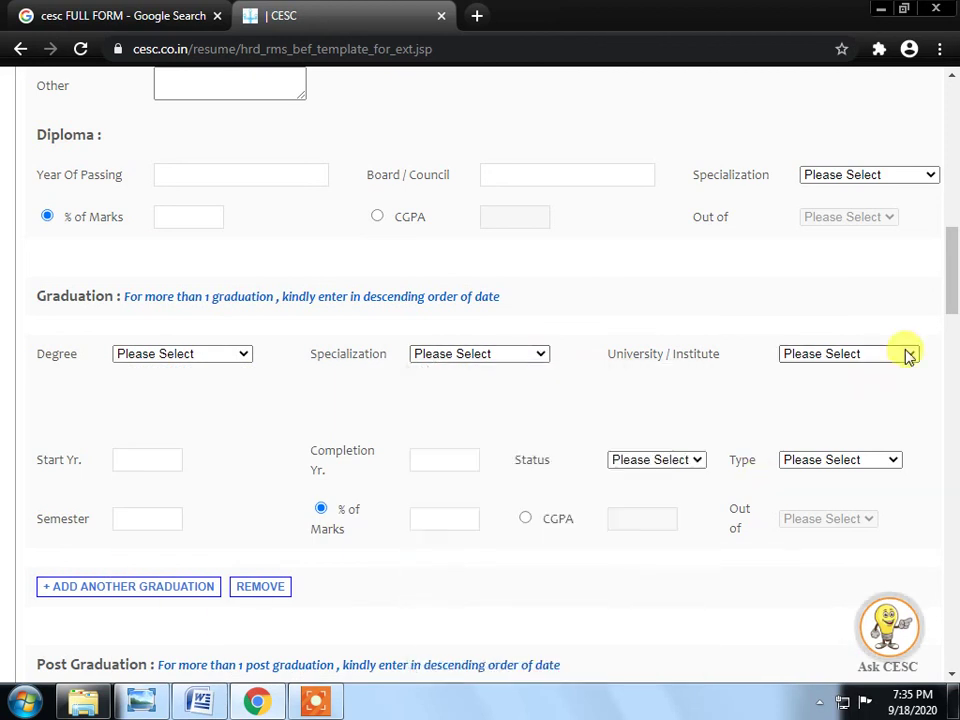
click(906, 354)
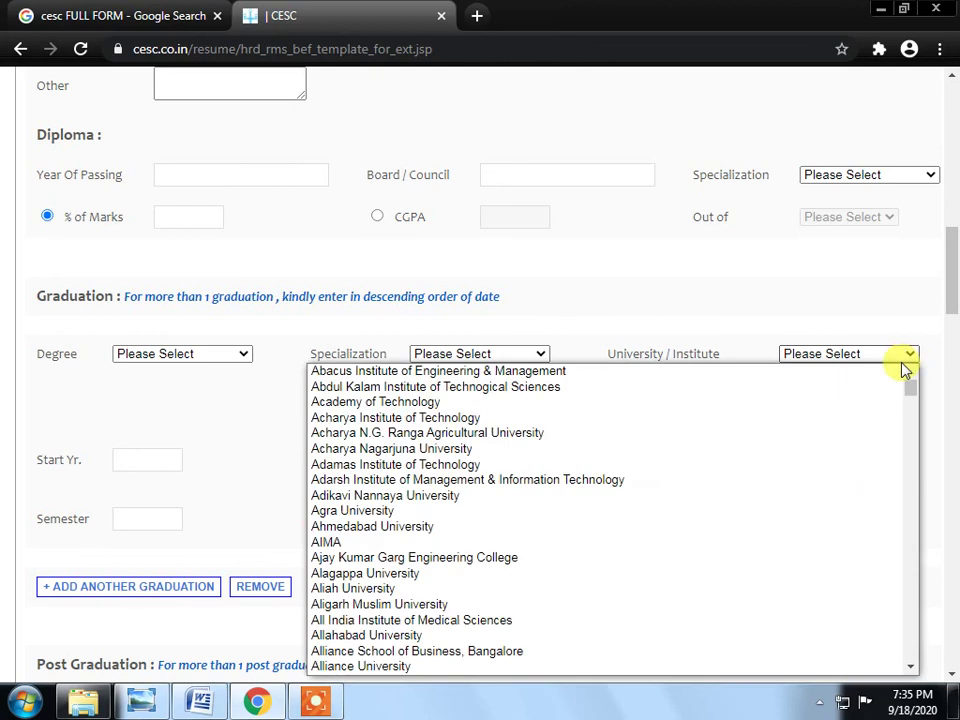
click(628, 257)
Review the Graduation fields for start and completion year, status, type, semester and percentage of marks, plus the option to add another graduation
scroll(175, 315, down, 2)
click(146, 271)
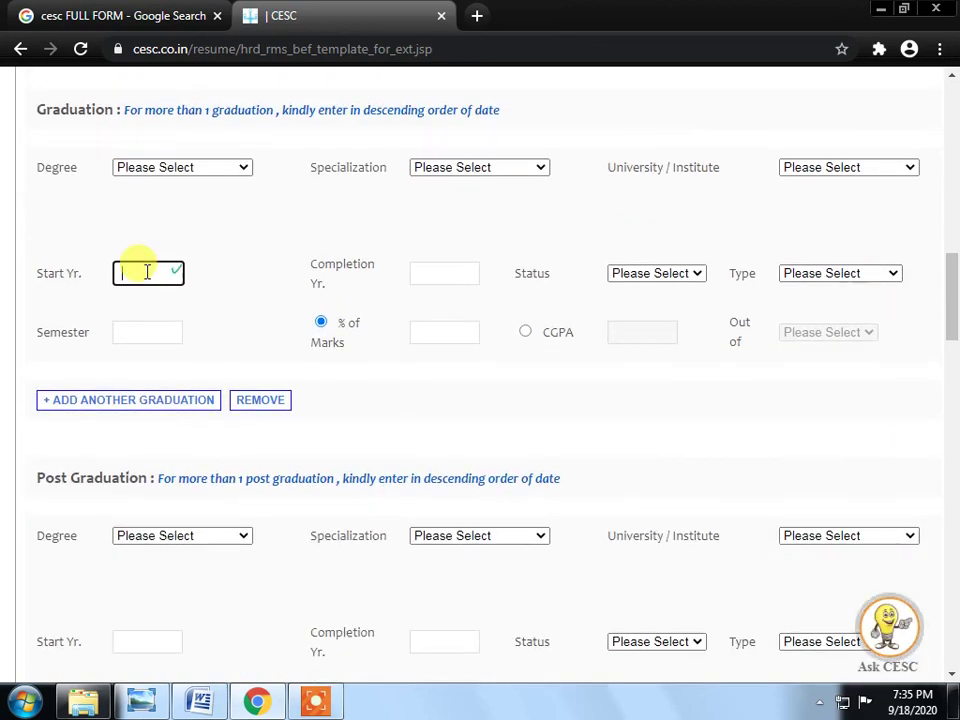
click(445, 272)
click(695, 278)
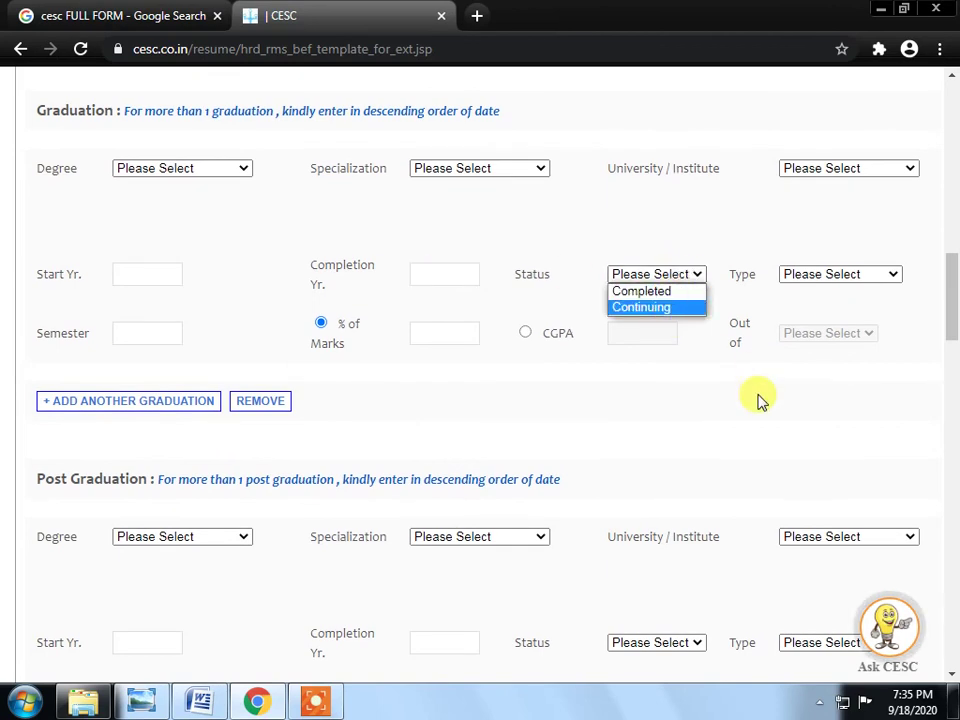
click(874, 296)
click(862, 278)
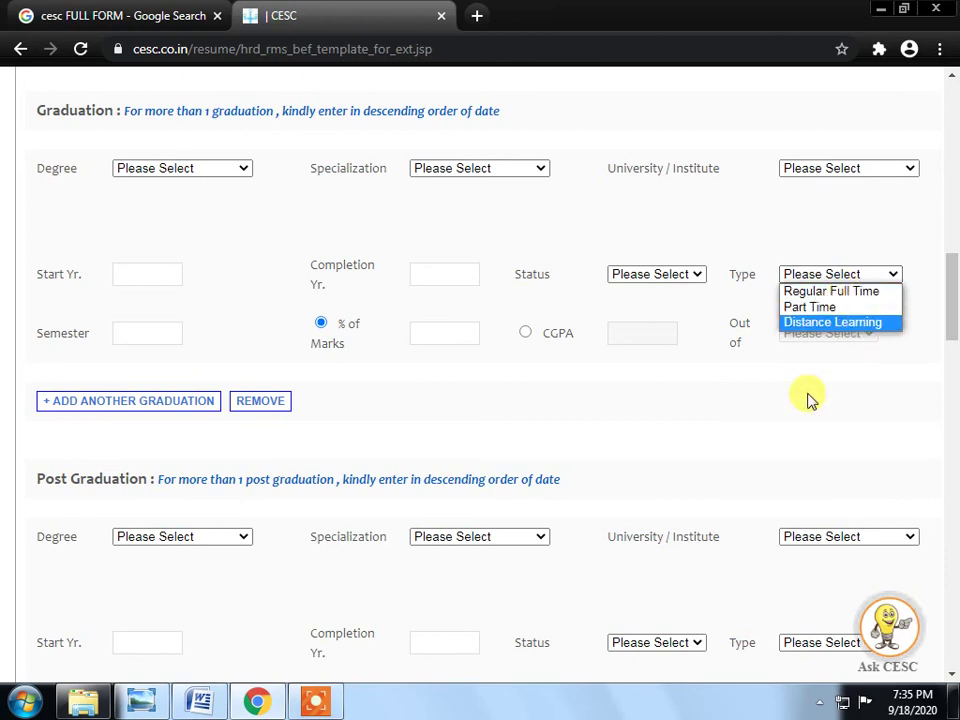
click(762, 382)
click(139, 333)
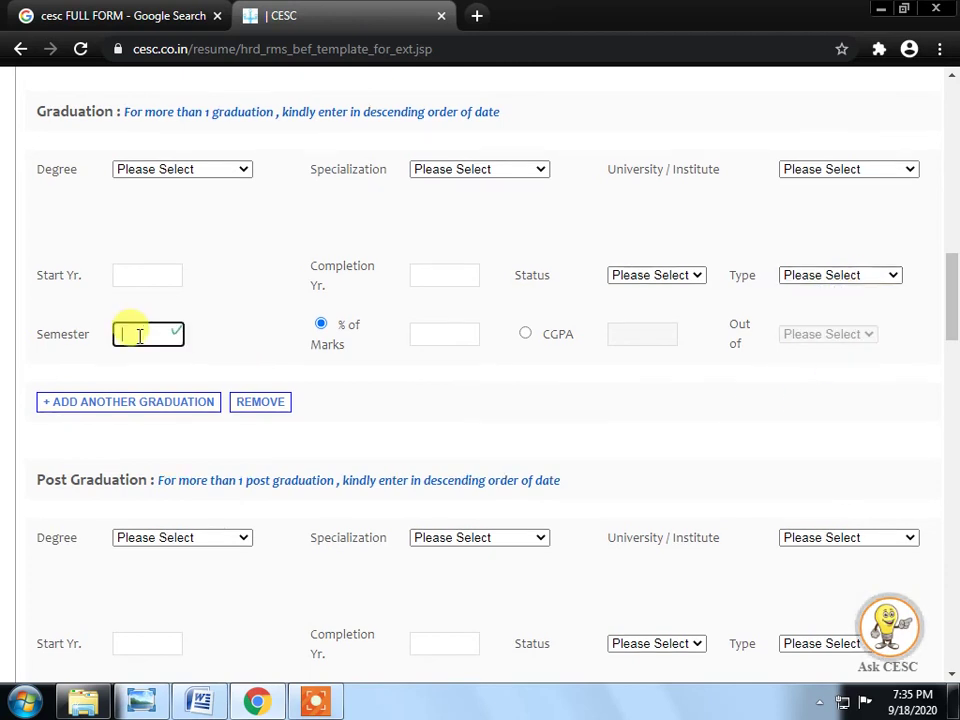
click(440, 330)
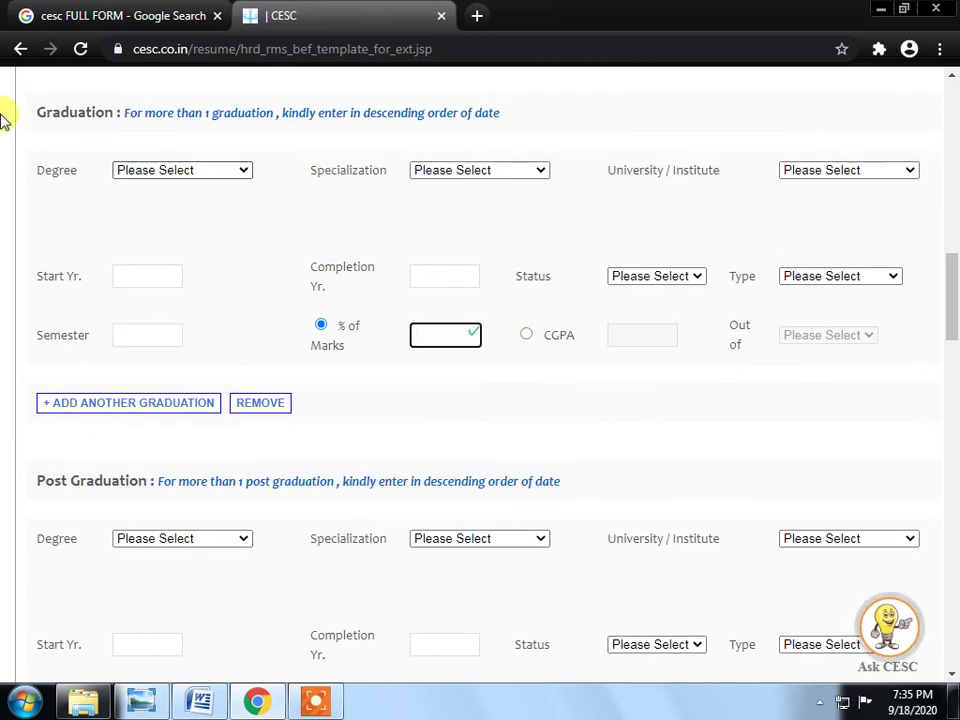
scroll(160, 596, down, 2)
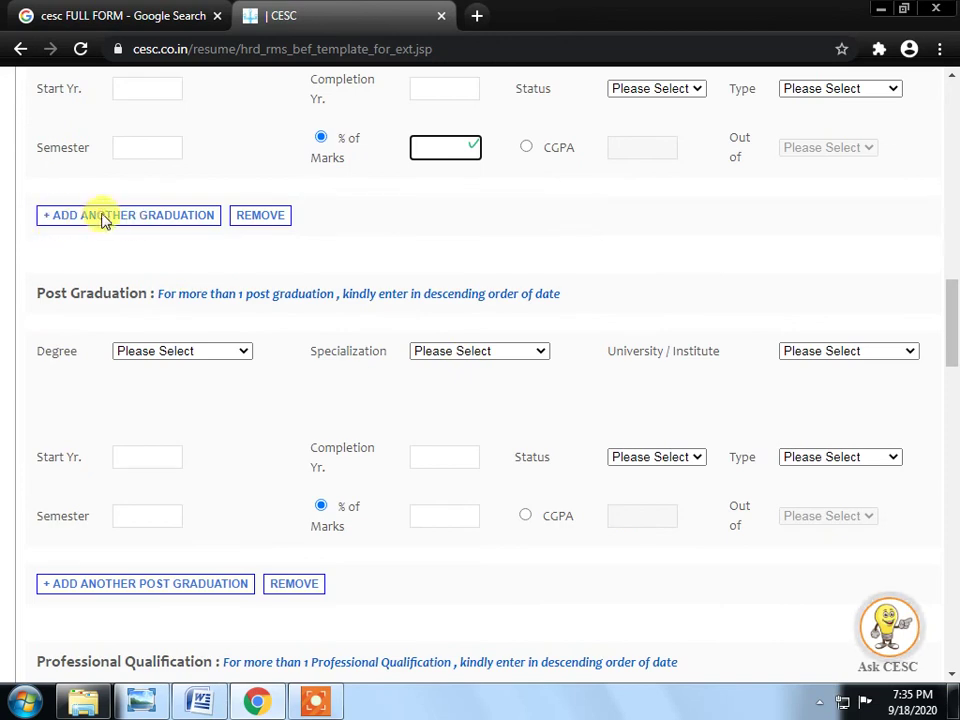
scroll(105, 230, up, 1)
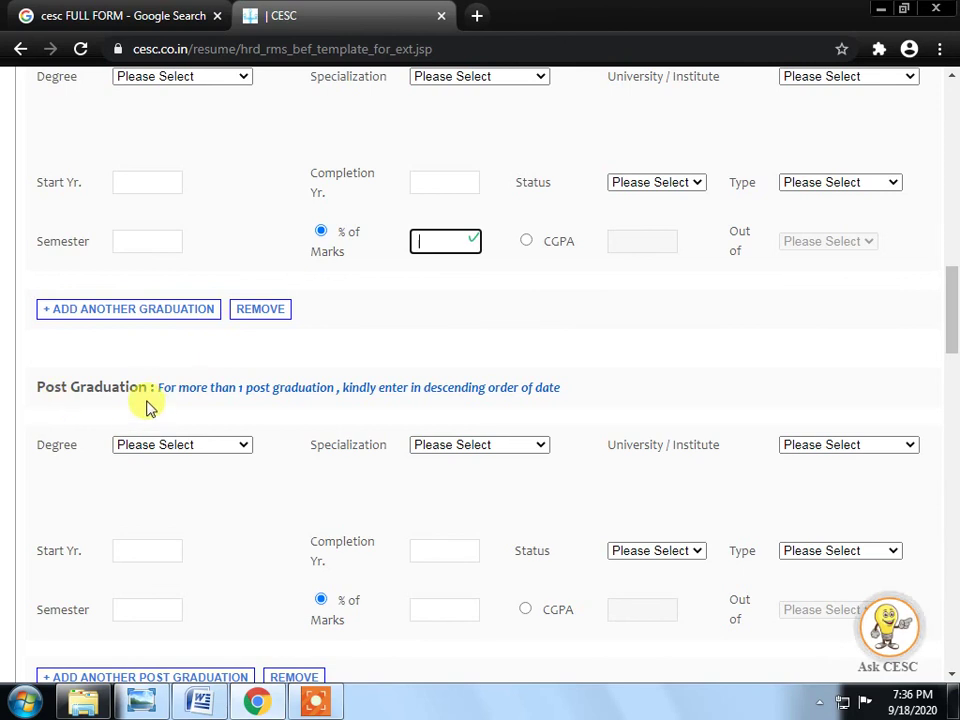
Browse the Post Graduation options for degree, specialization and university or institute without choosing any
scroll(160, 400, down, 2)
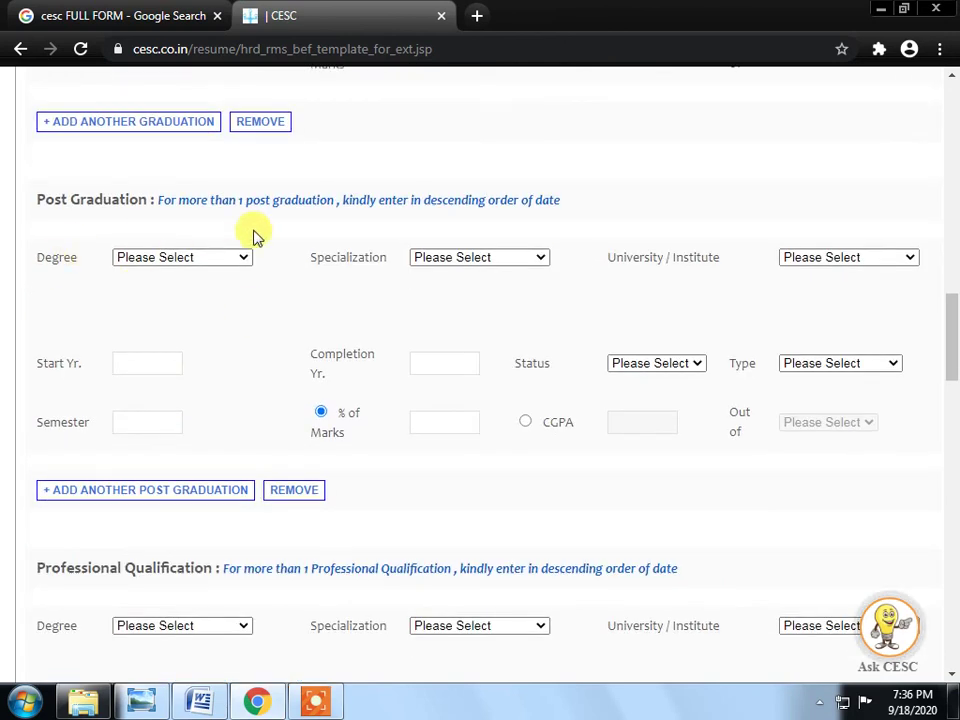
click(245, 259)
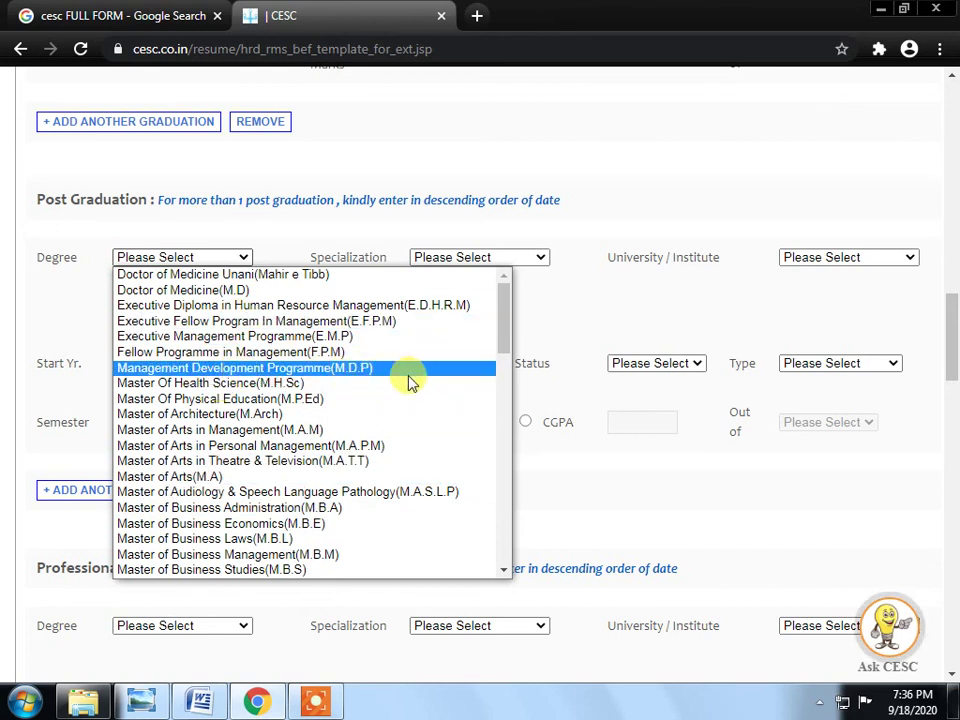
click(518, 262)
click(522, 261)
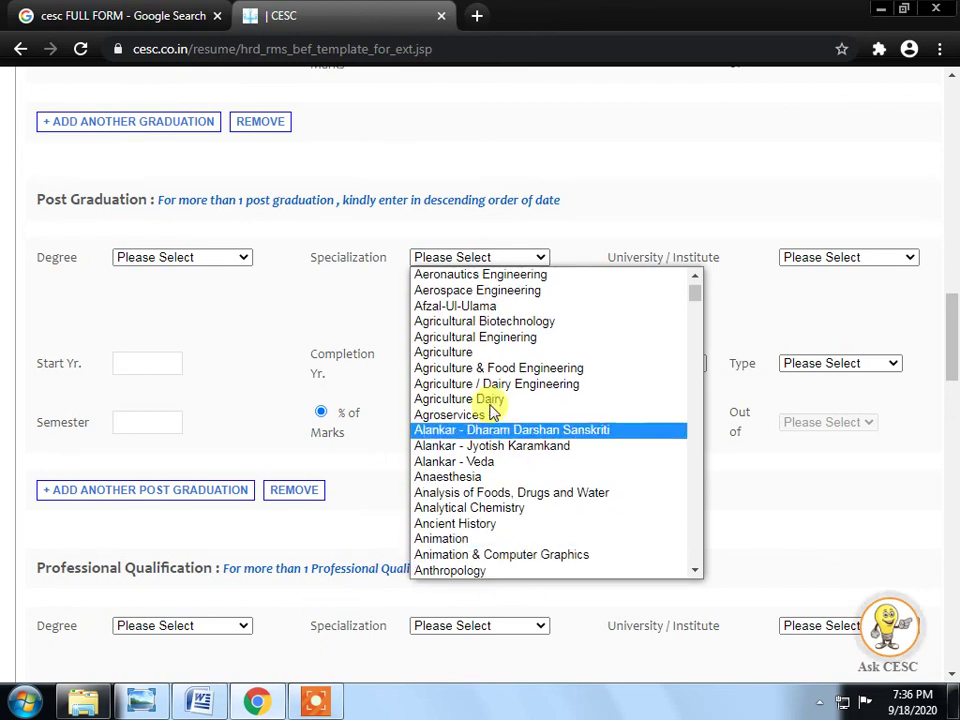
click(366, 315)
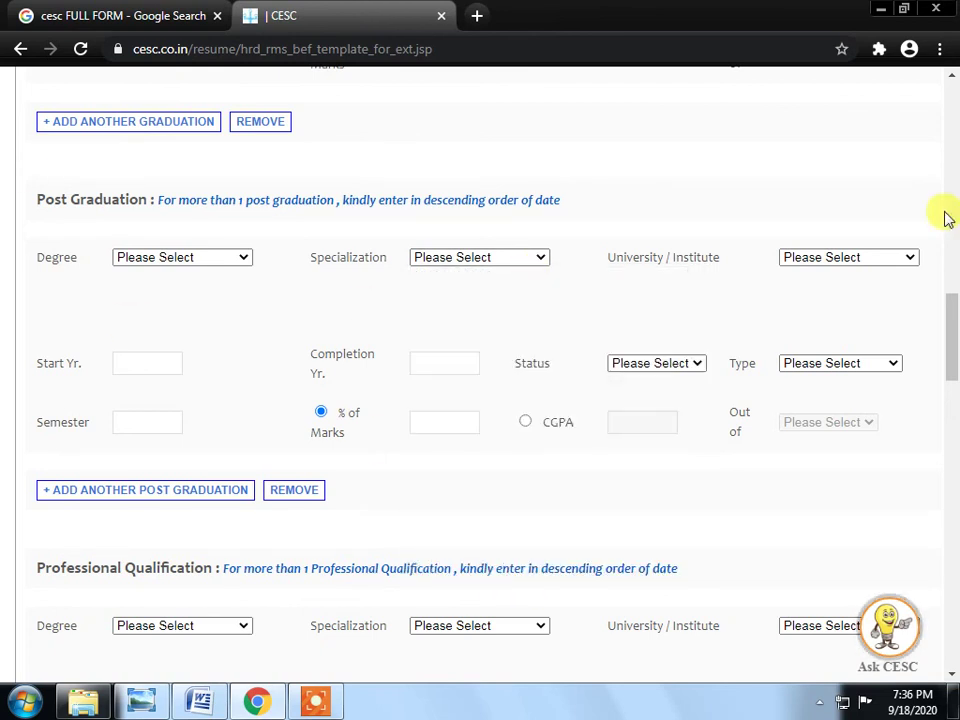
click(855, 259)
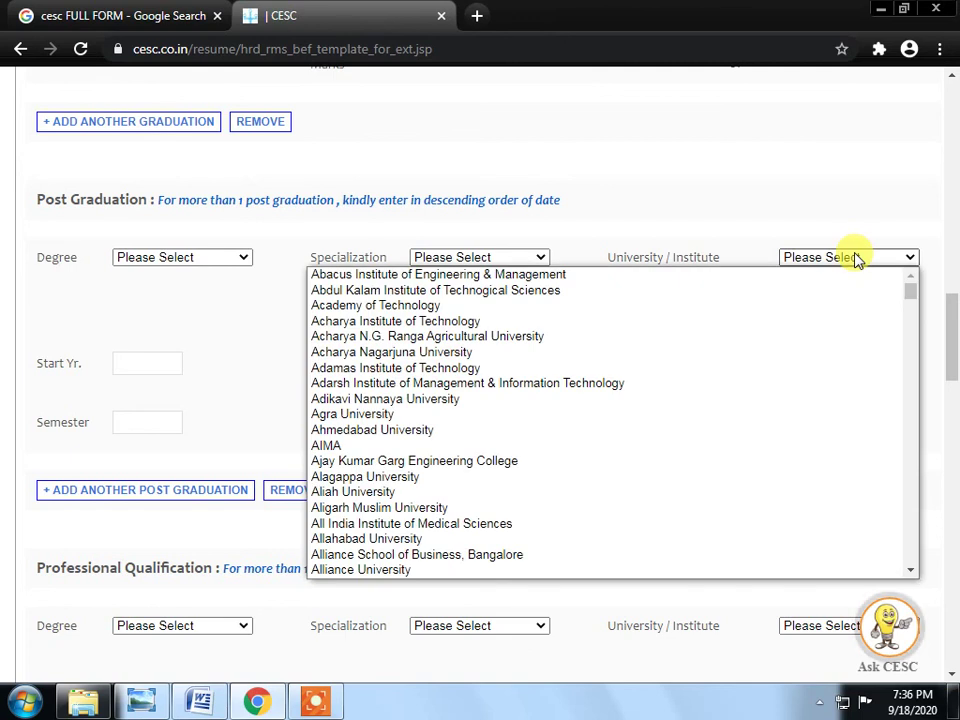
click(825, 163)
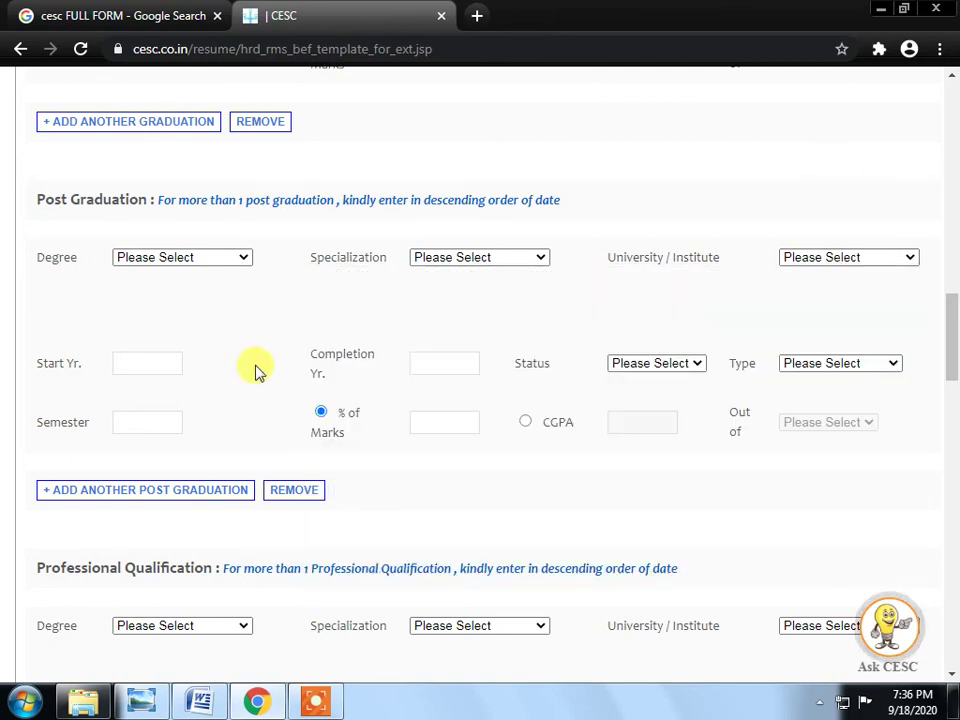
Review the Post Graduation fields for start and completion year, status, type, semester and percentage of marks
click(157, 364)
click(437, 366)
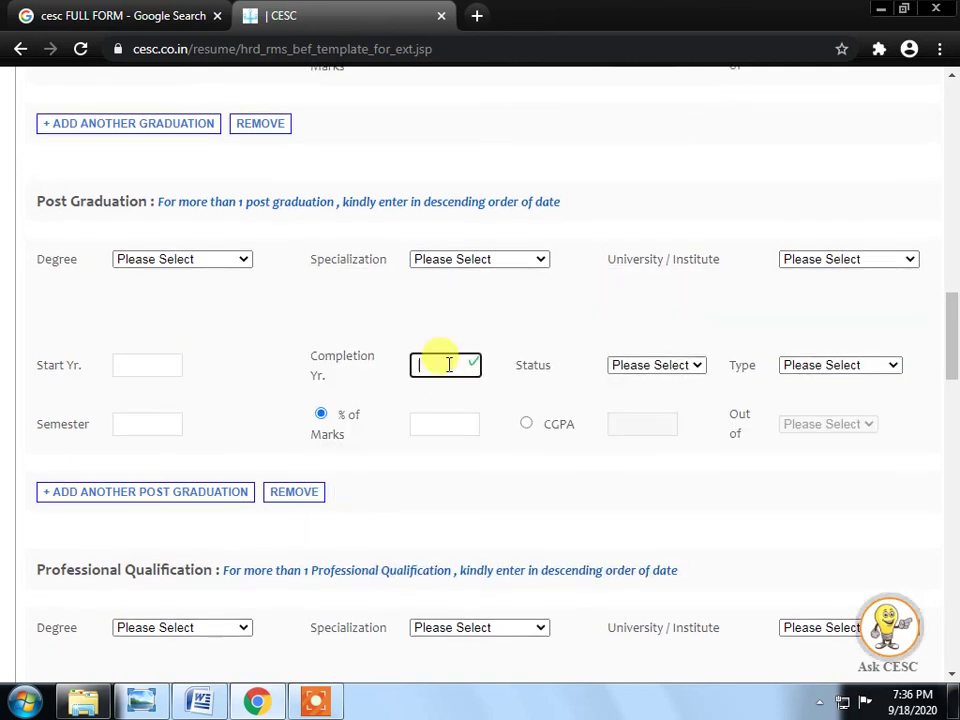
click(681, 368)
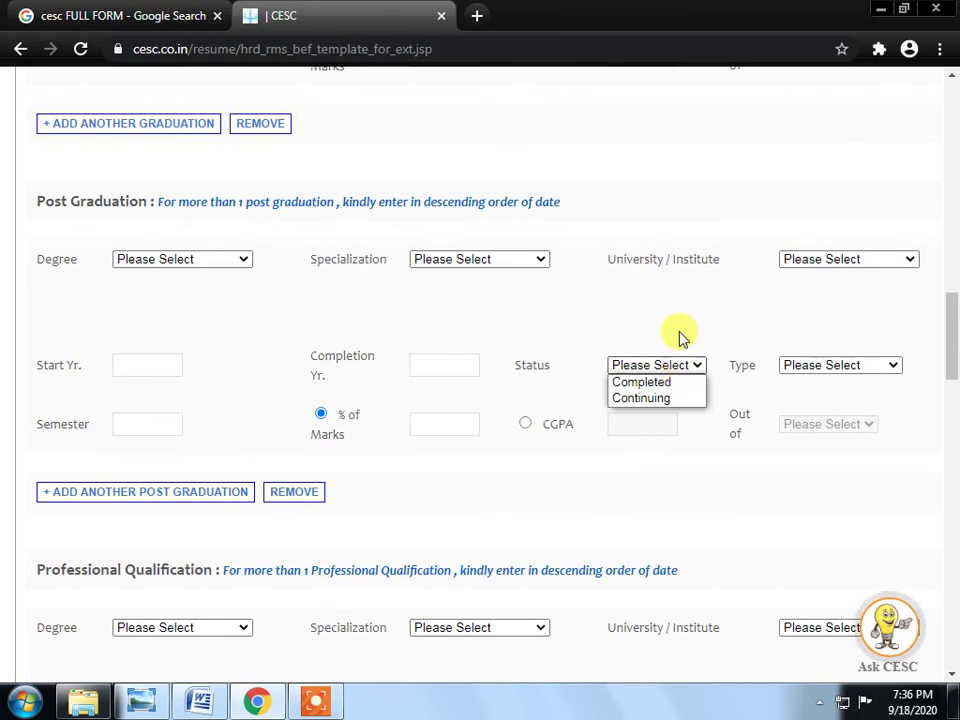
click(825, 347)
click(847, 366)
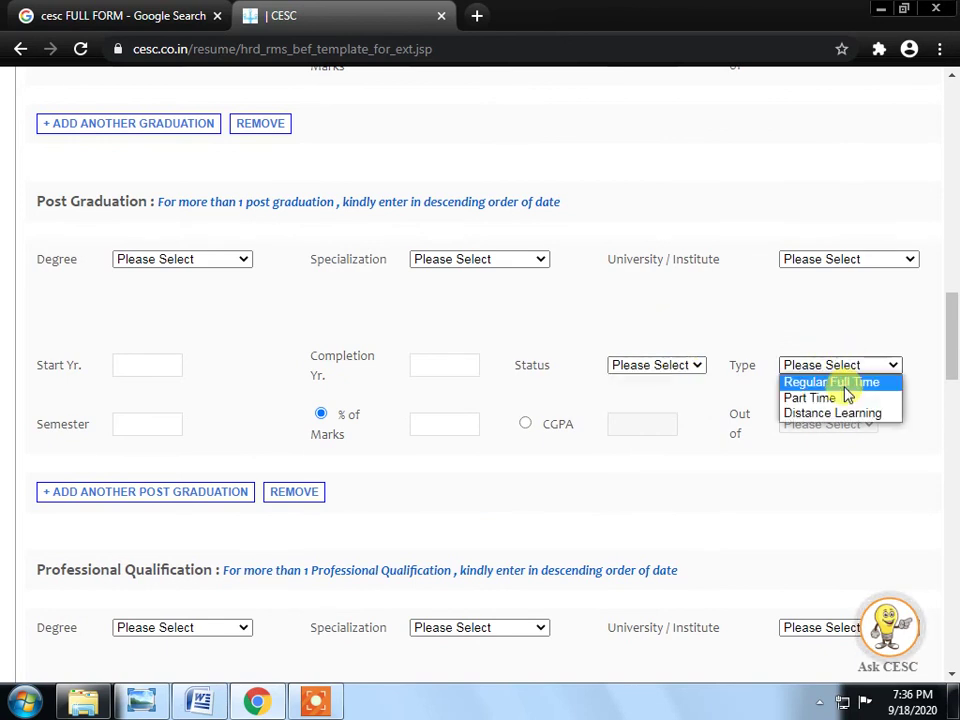
click(648, 497)
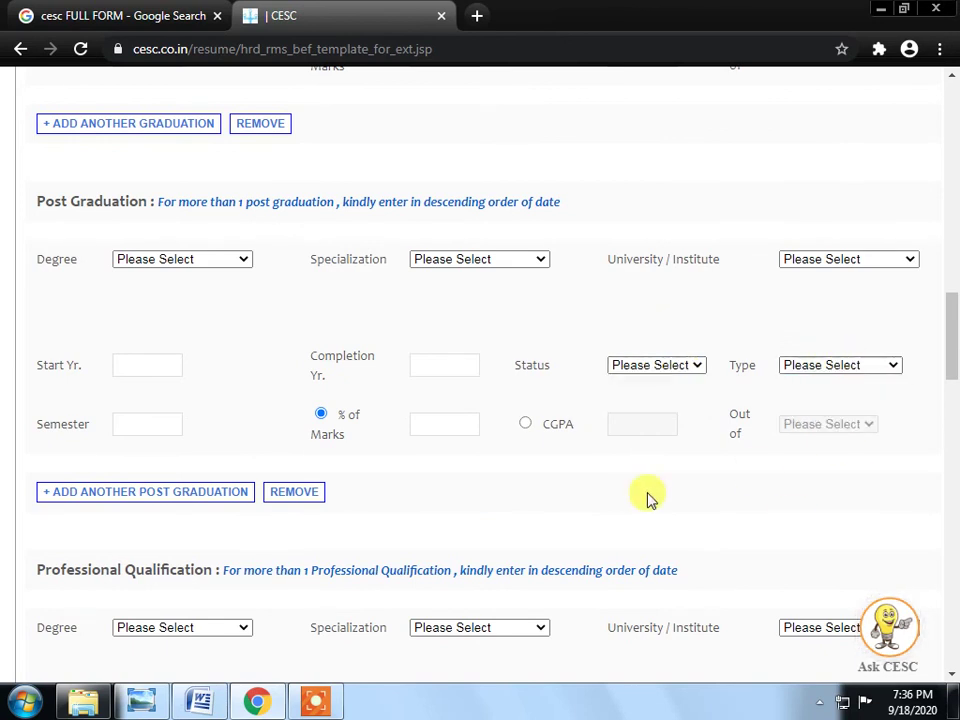
click(160, 424)
click(430, 425)
Examine the Professional Qualification section and browse its degree options without choosing one
scroll(540, 459, down, 2)
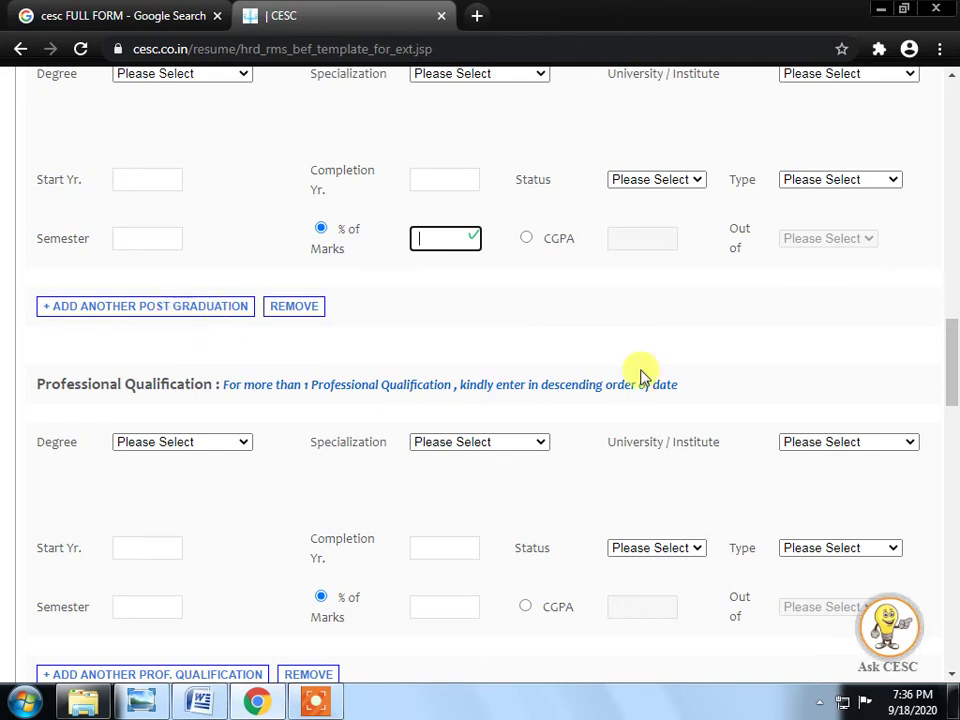
scroll(439, 326, down, 2)
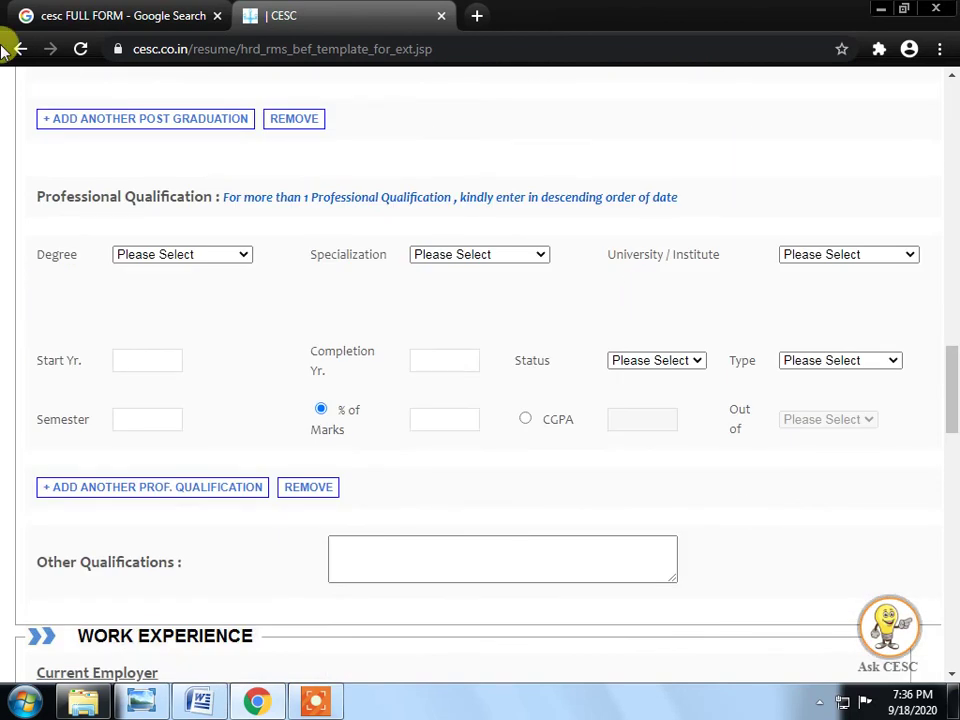
click(236, 256)
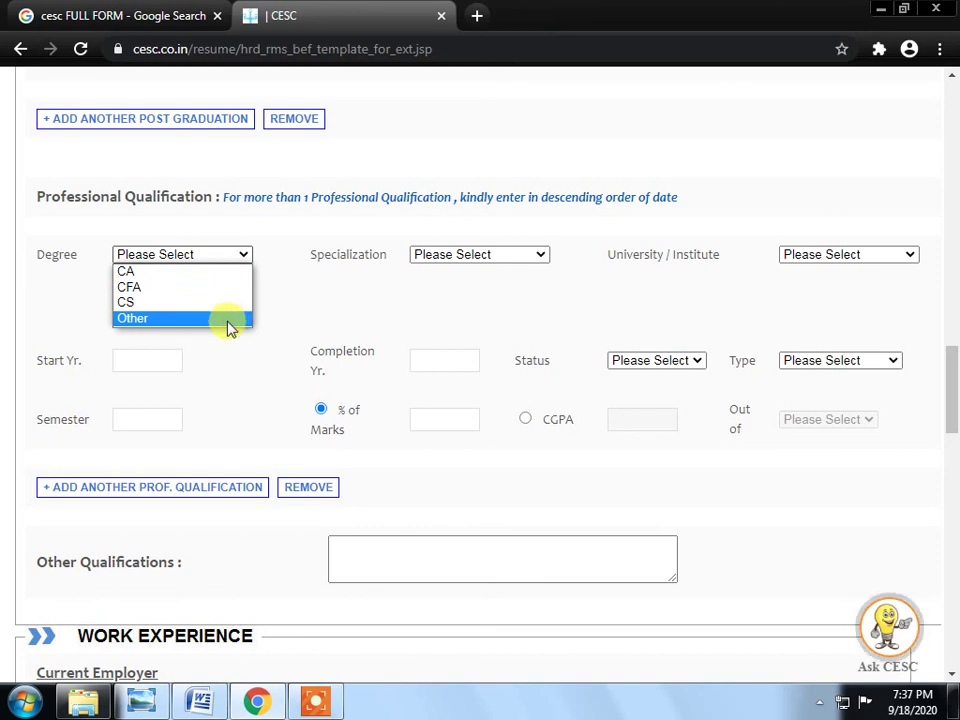
click(586, 315)
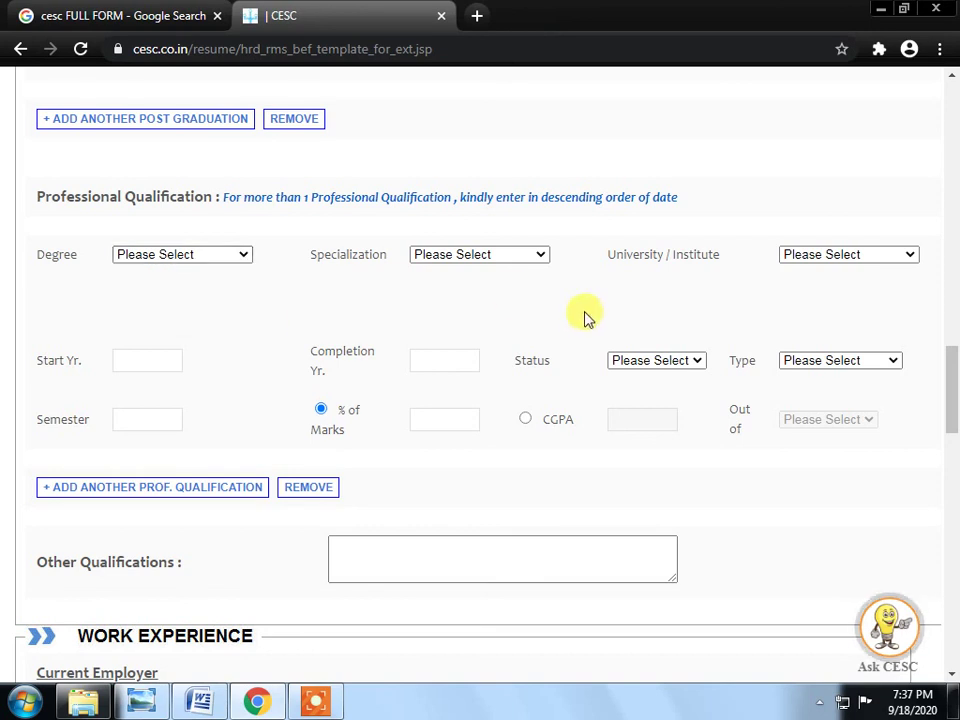
Review the option to add another professional qualification and the Other Qualifications field
scroll(278, 366, down, 2)
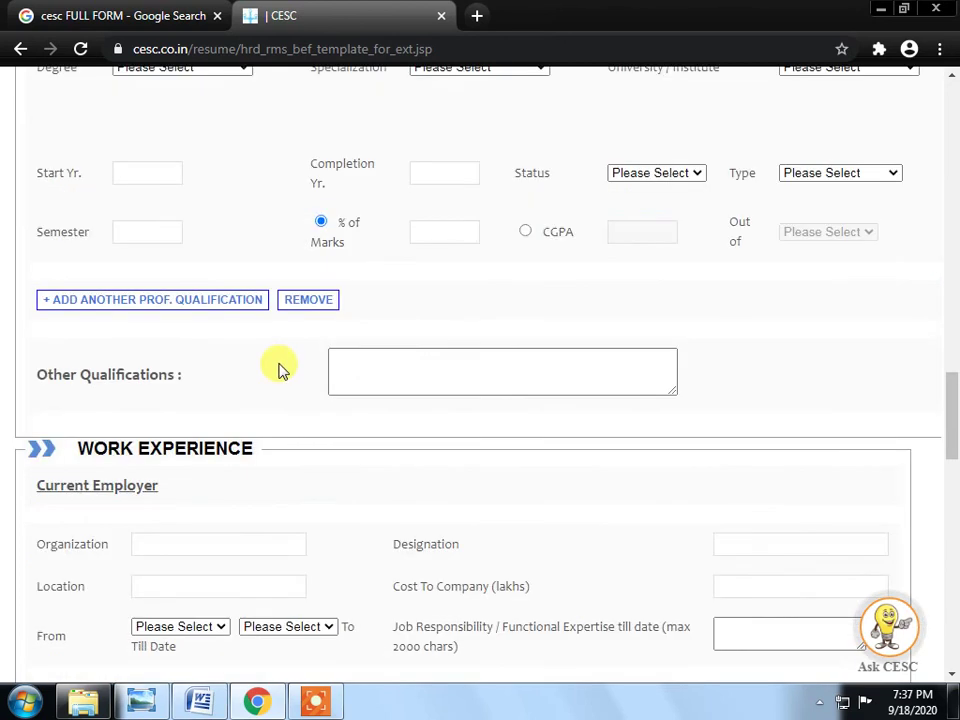
scroll(280, 372, down, 1)
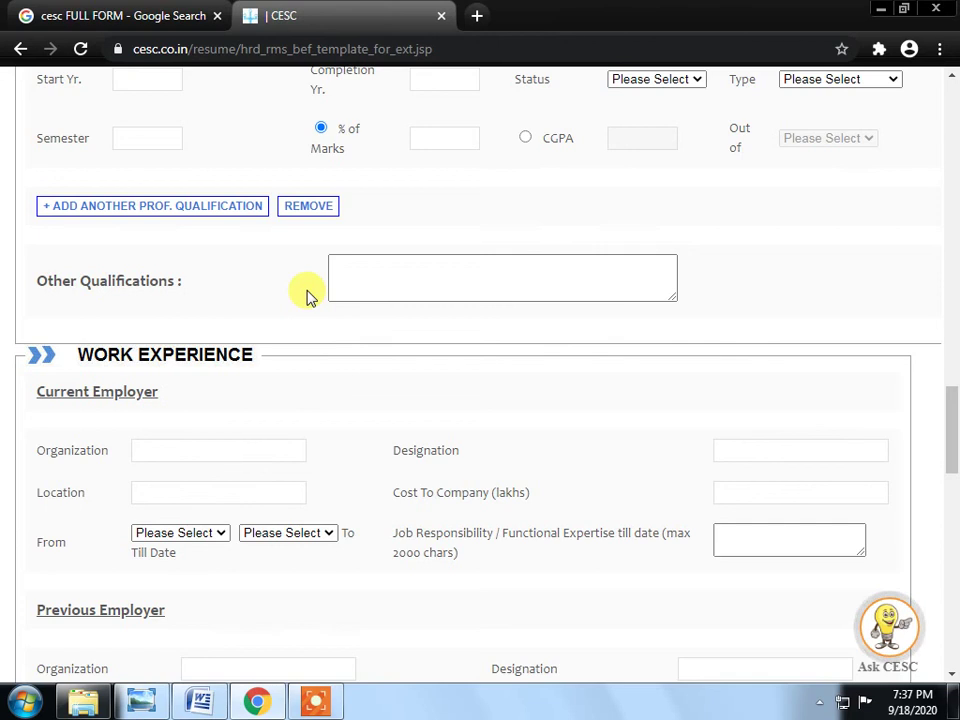
scroll(308, 295, down, 1)
click(390, 177)
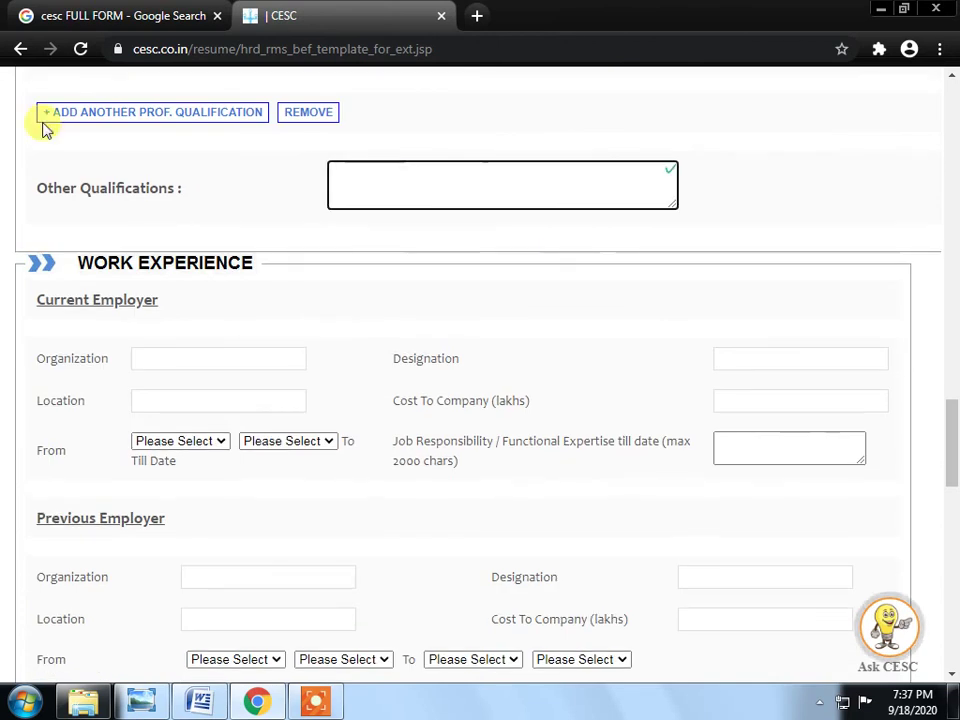
Review the Current Employer fields for organization, designation, location and cost to company under Work Experience
scroll(290, 395, down, 1)
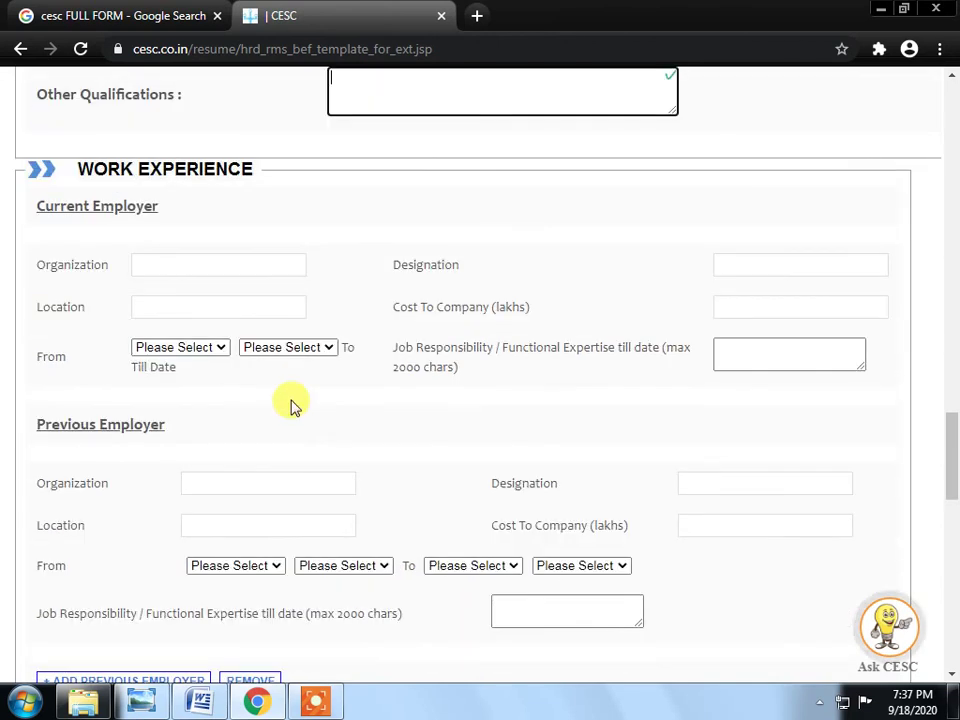
click(177, 263)
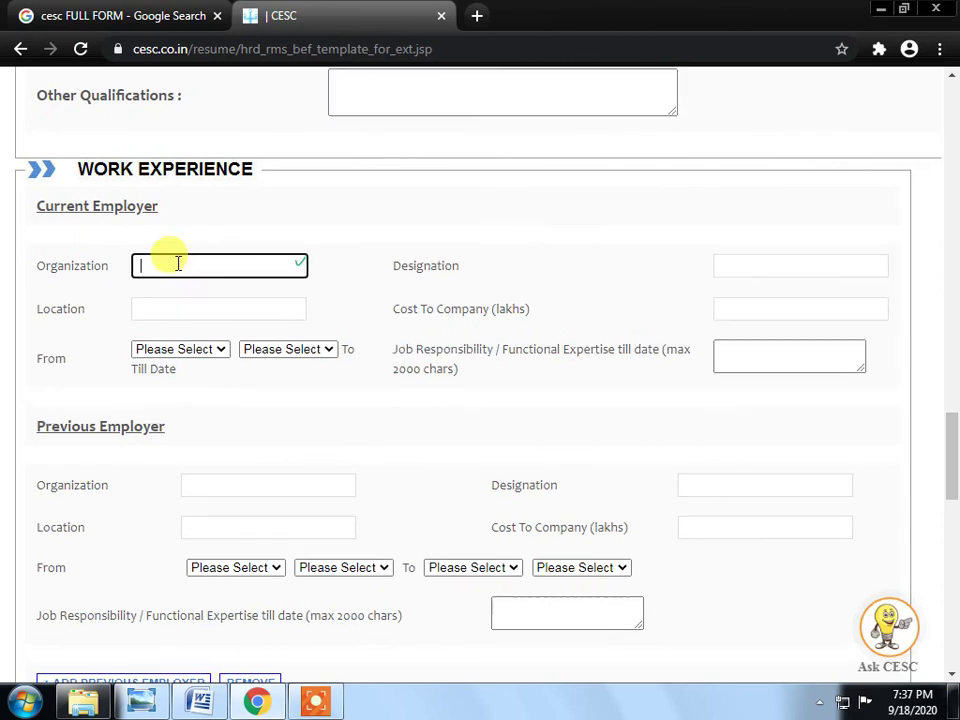
click(613, 272)
click(748, 262)
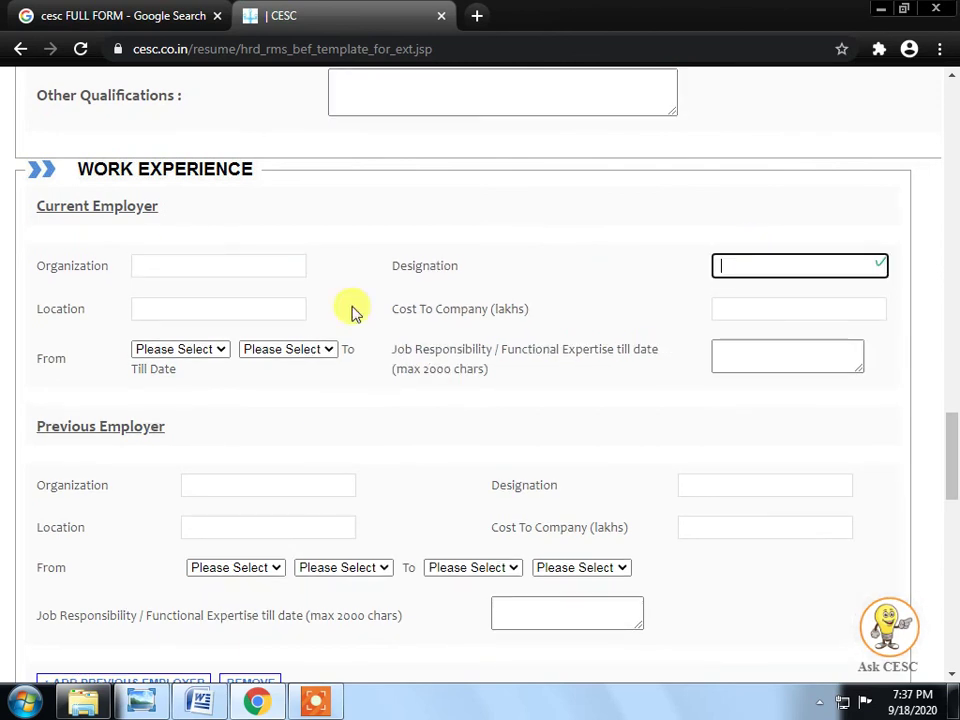
click(195, 308)
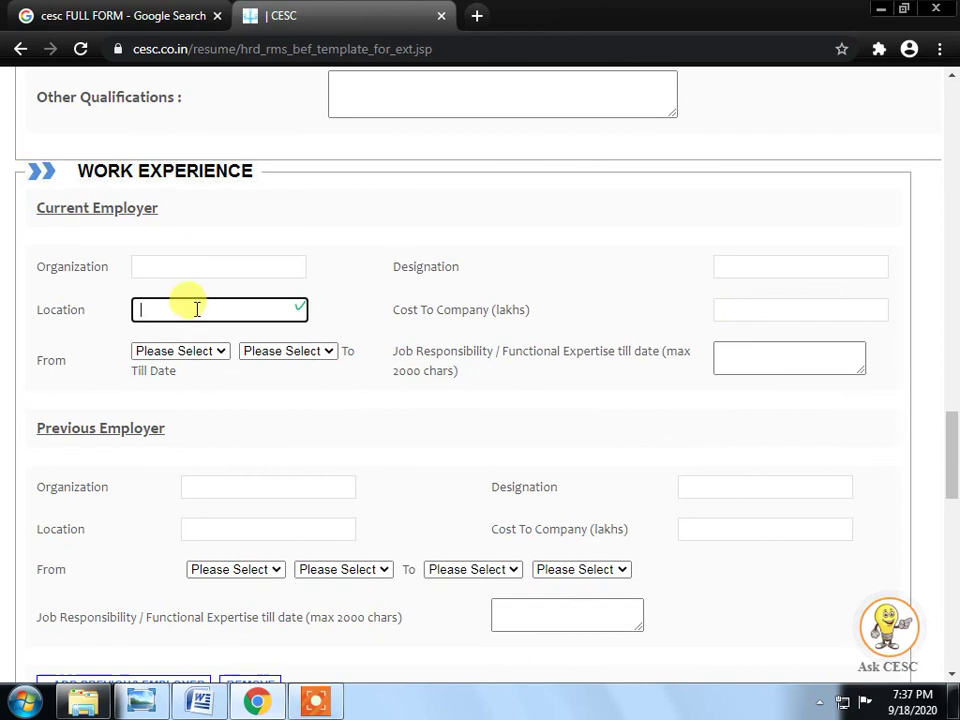
click(765, 311)
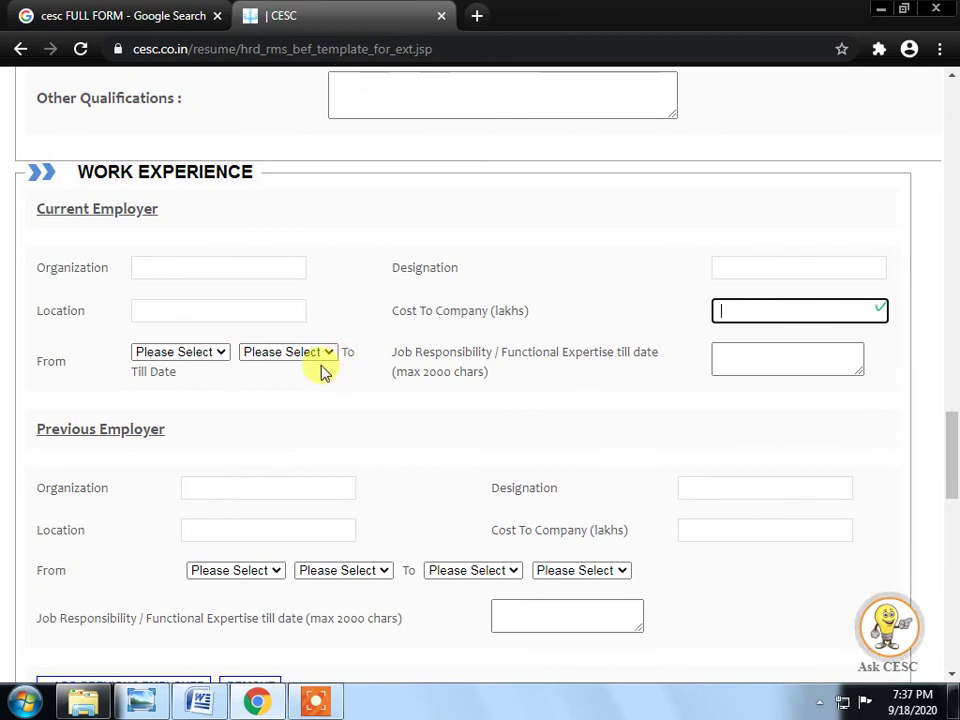
Review the current employer's job responsibility field and the Previous Employer fields, including the option to add another previous employer
click(745, 358)
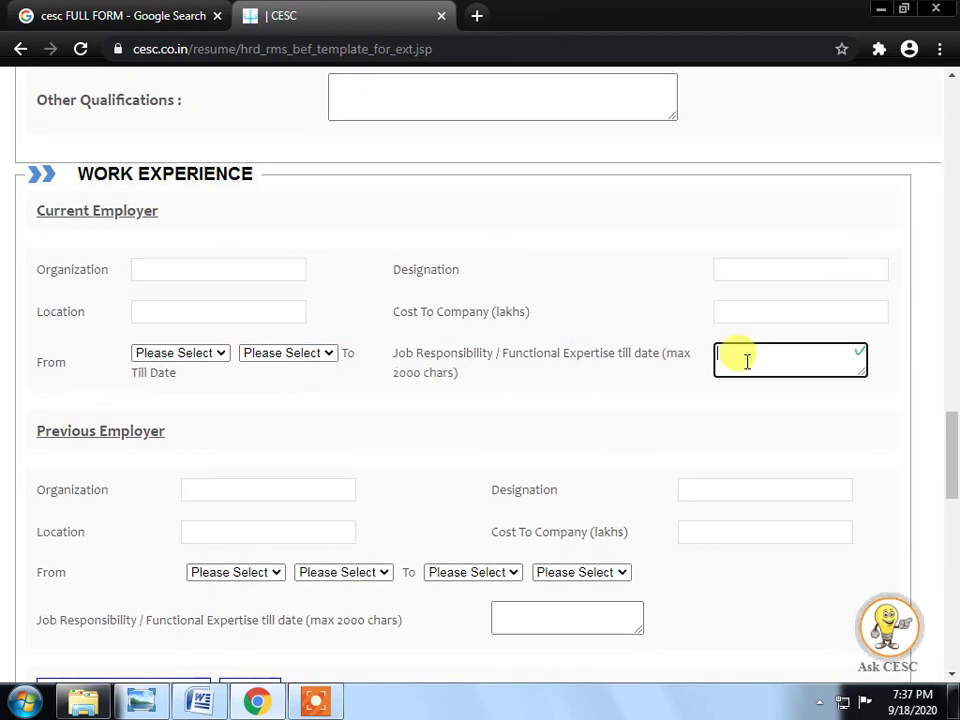
scroll(748, 366, down, 2)
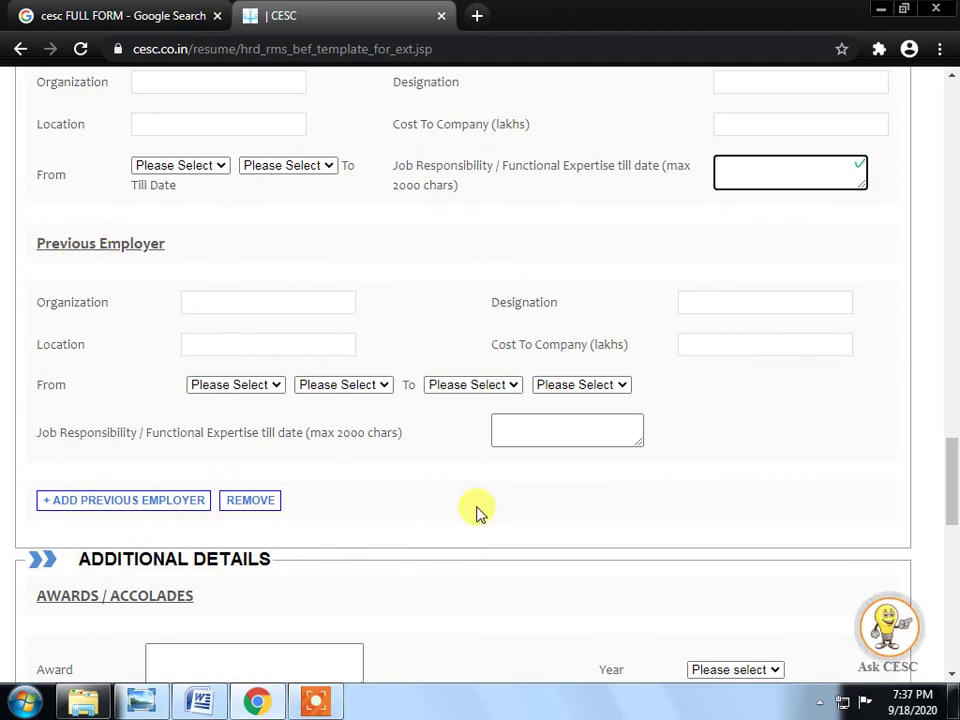
click(250, 303)
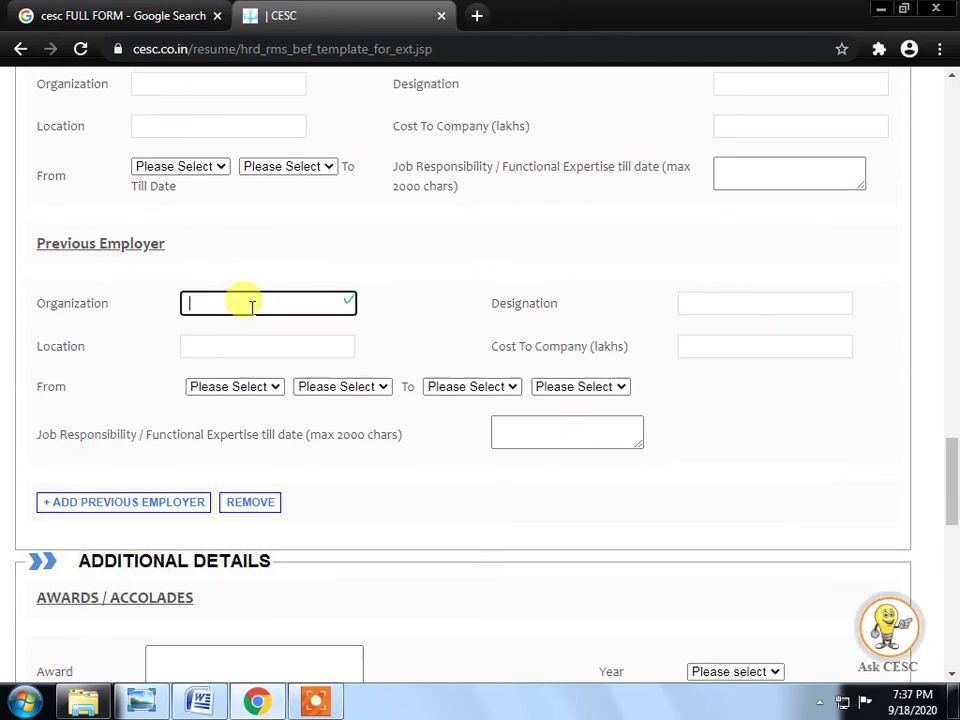
scroll(92, 146, up, 1)
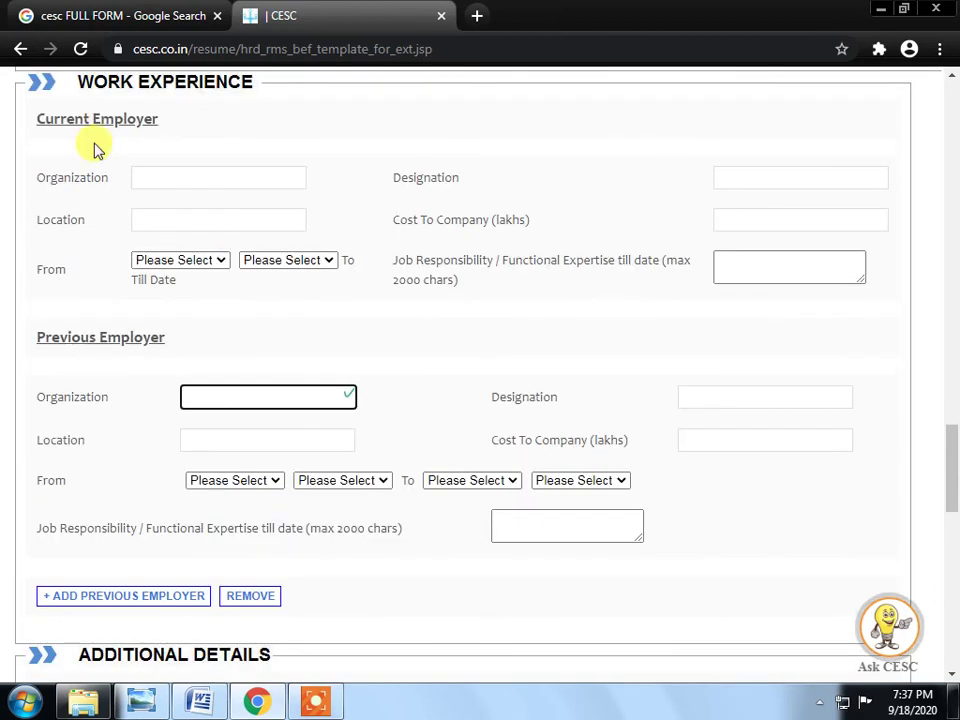
scroll(268, 418, down, 1)
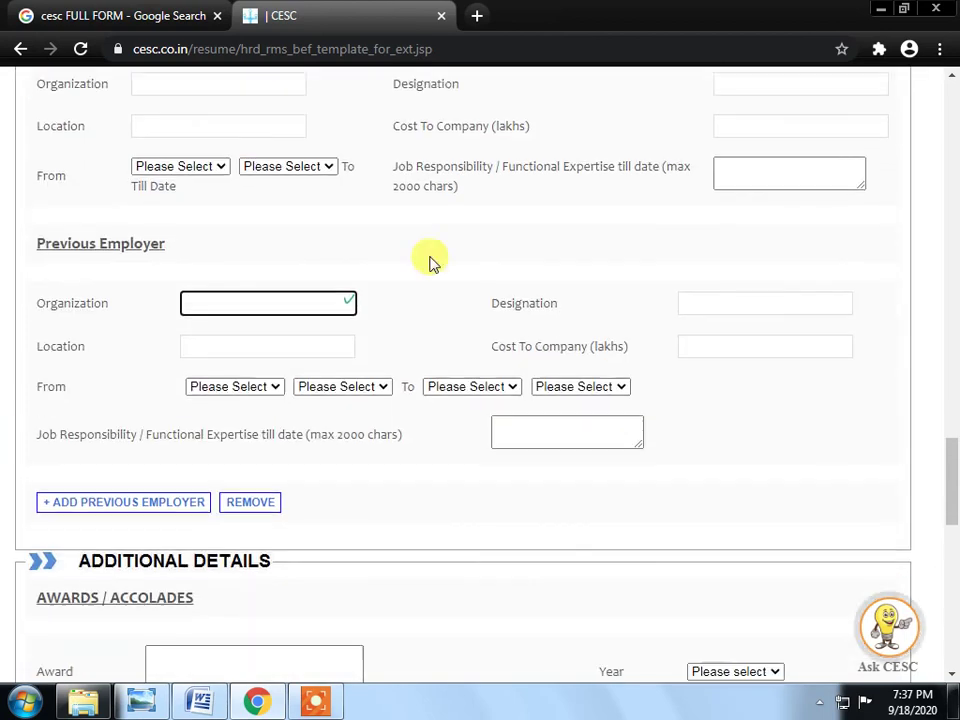
scroll(354, 495, down, 2)
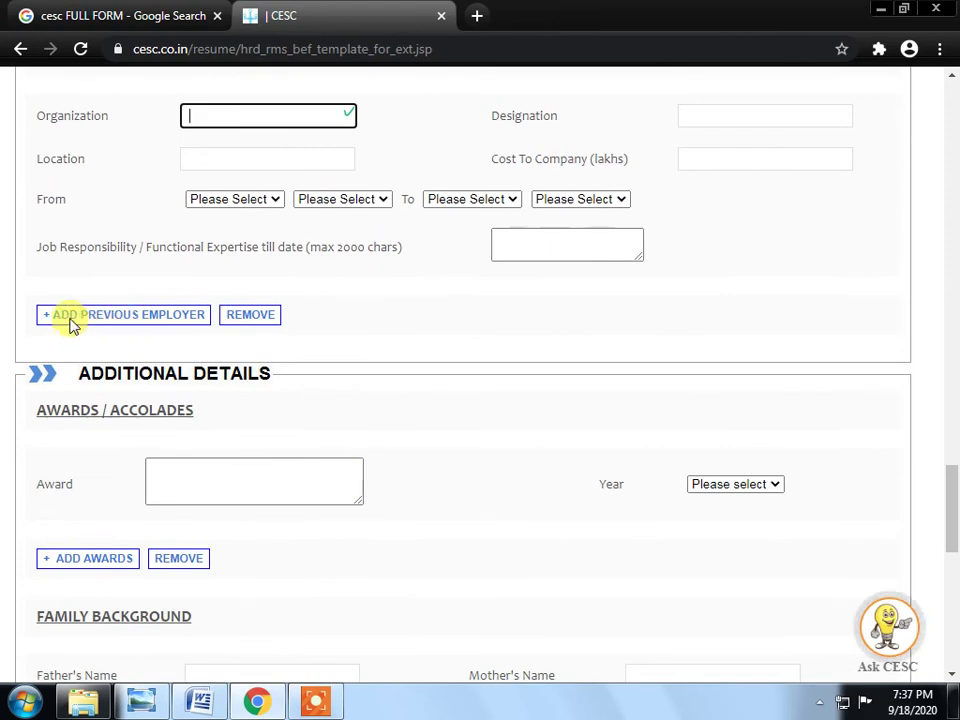
Review the Additional Details section, including the award field and family background, and the Achievements fields at the form's end
scroll(286, 365, down, 1)
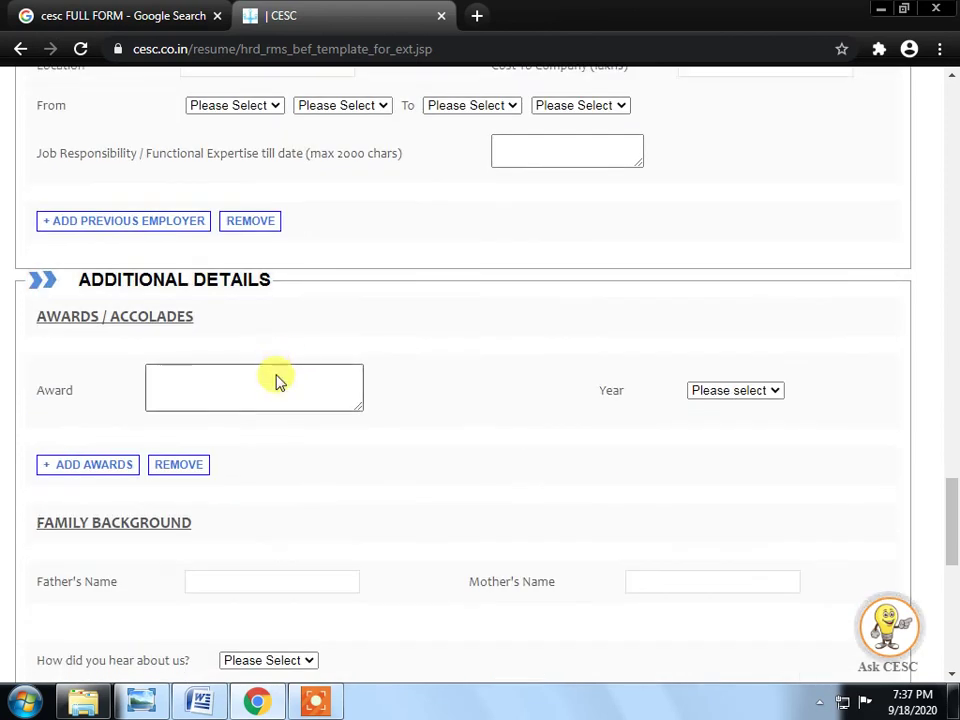
scroll(274, 384, down, 1)
click(182, 286)
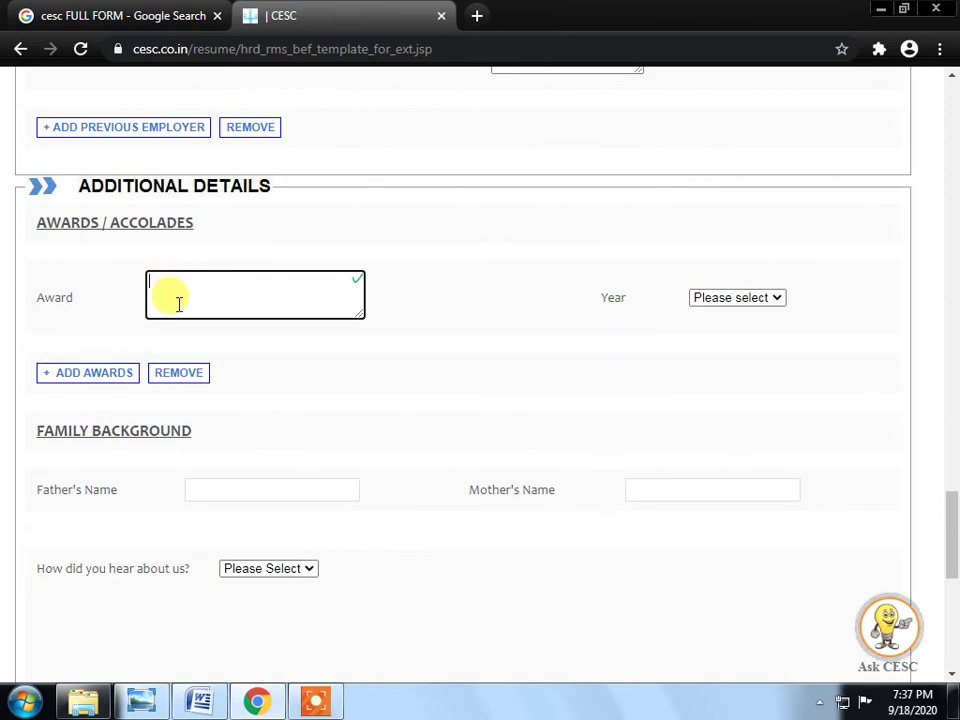
scroll(369, 349, down, 5)
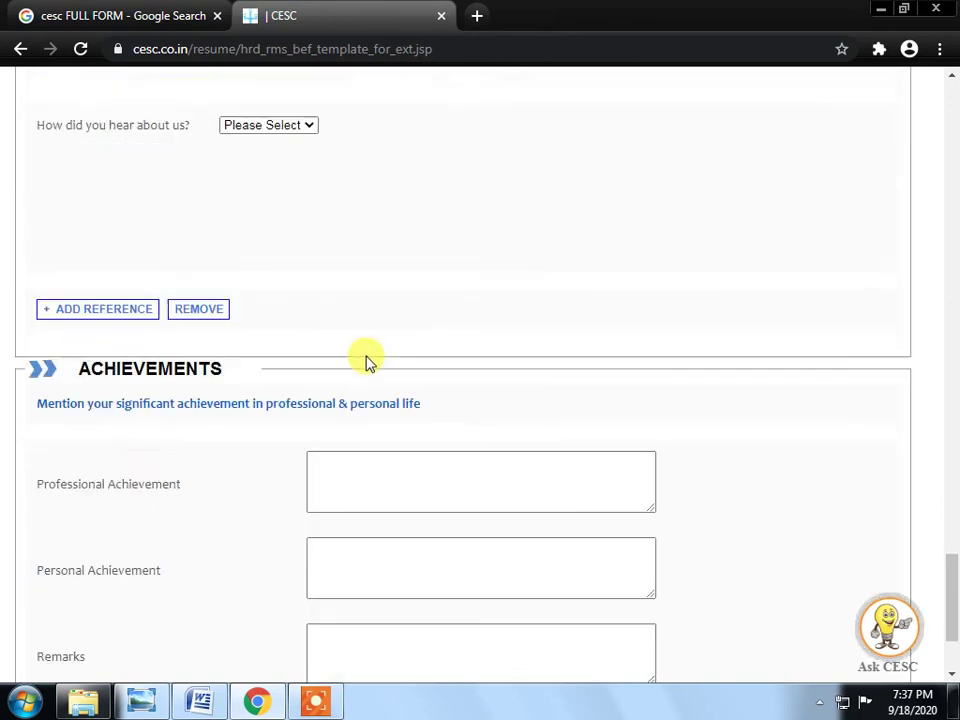
scroll(300, 350, down, 2)
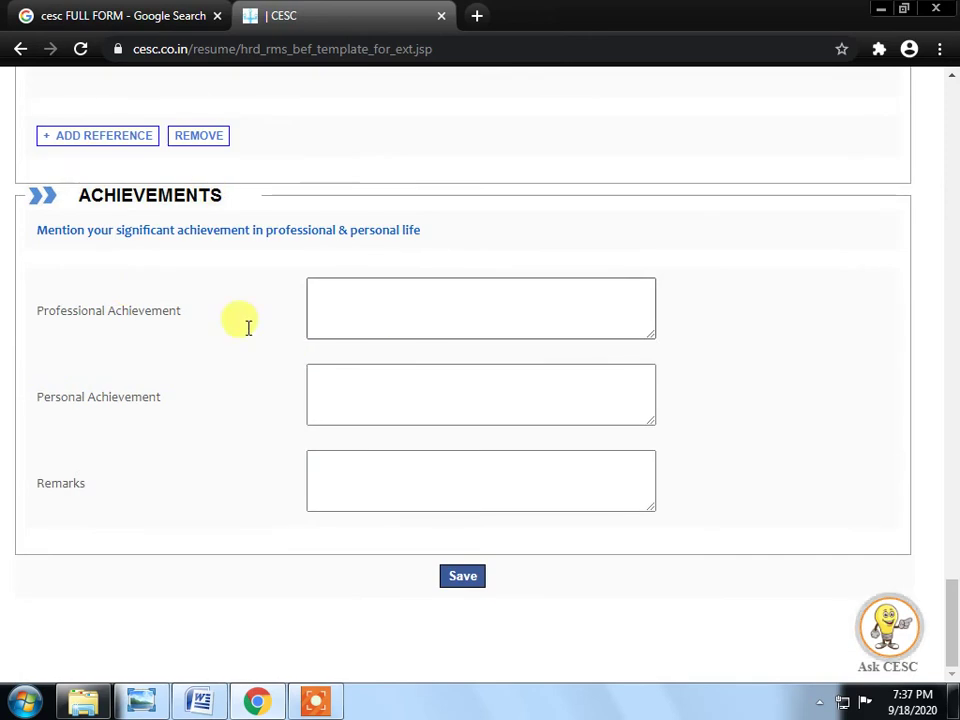
Look over the lower form sections again, including the Save option, and return to Personal Details at the form's start
scroll(407, 514, up, 5)
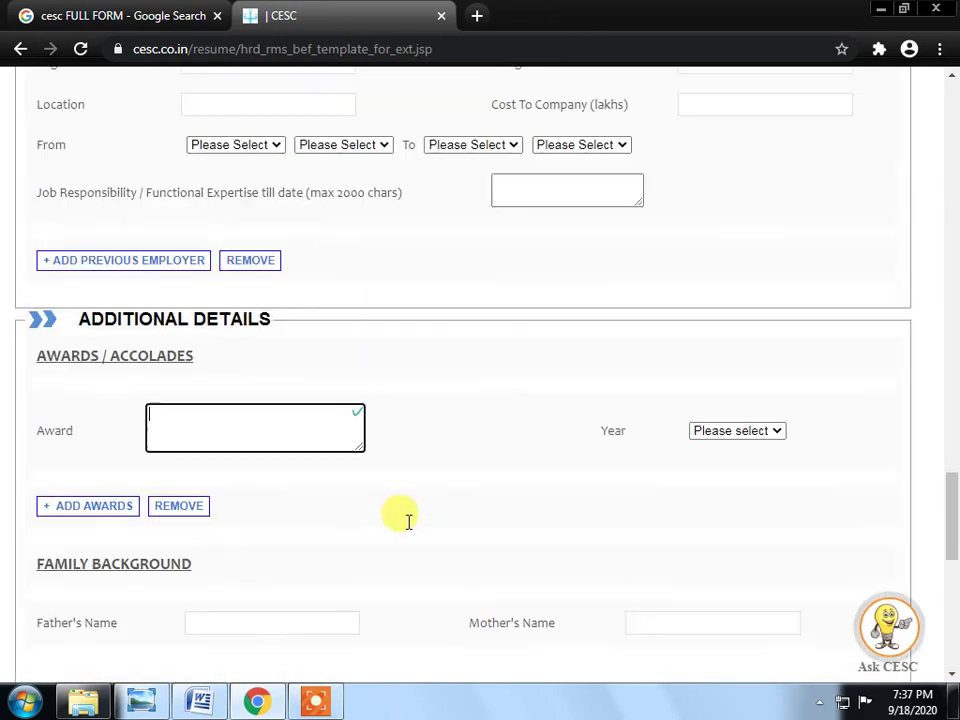
scroll(408, 521, up, 4)
scroll(410, 525, down, 8)
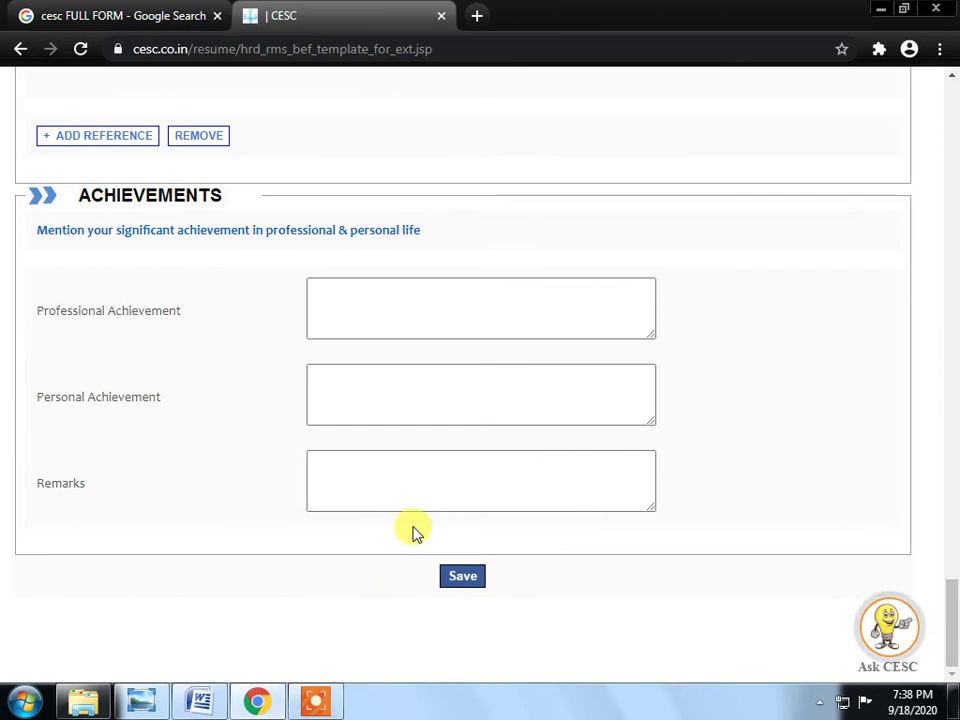
scroll(628, 349, up, 5)
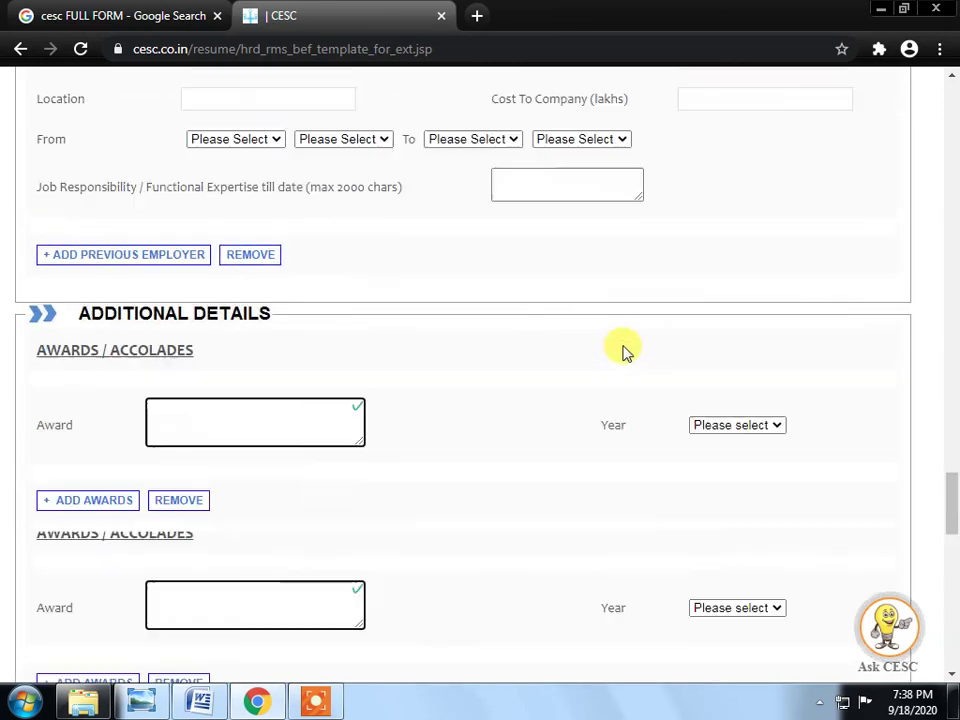
scroll(622, 350, up, 20)
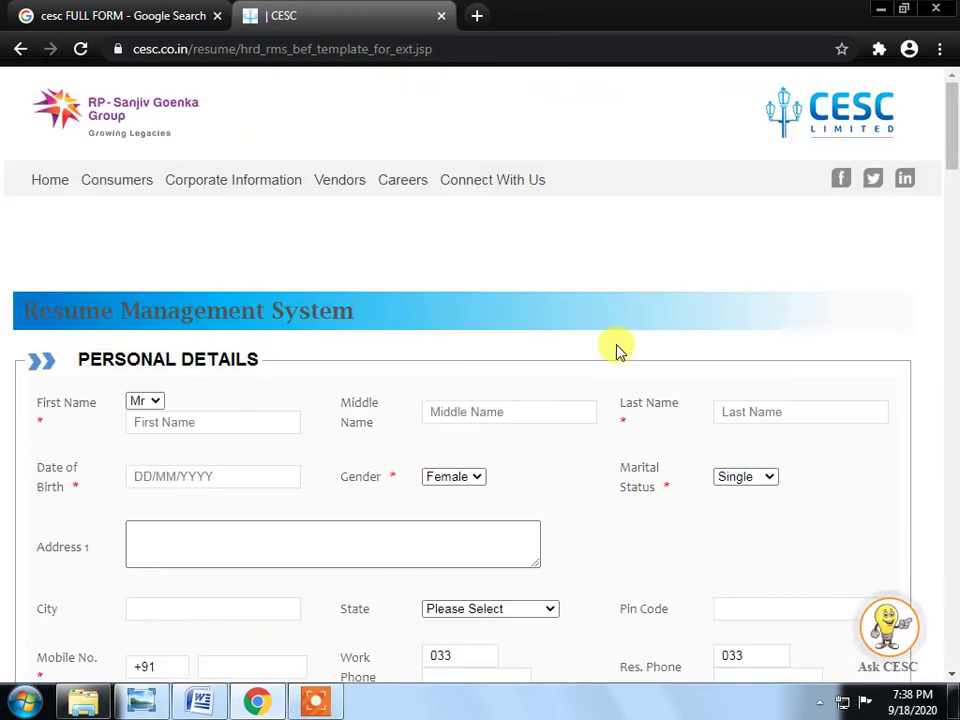